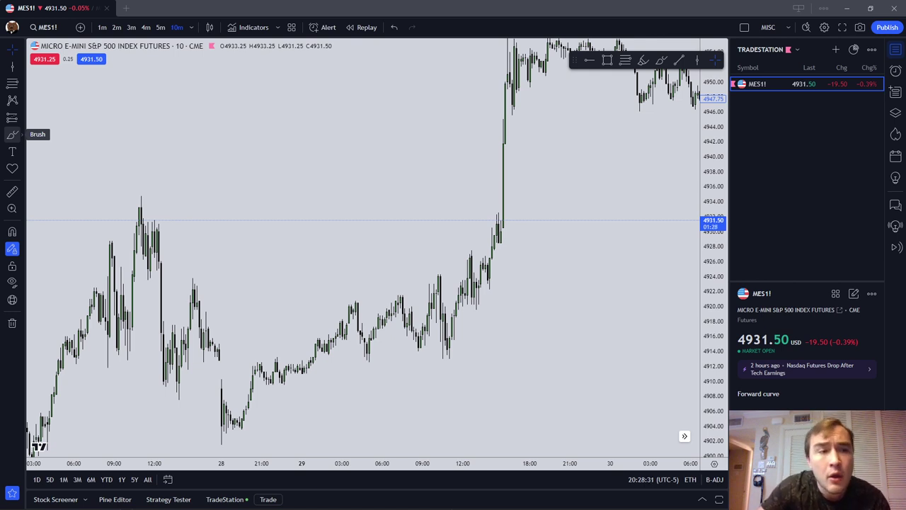
# Brush a four-crest wave above the candles and place the text label "Accumulation" beside its starting point.
pyautogui.click(12, 134)
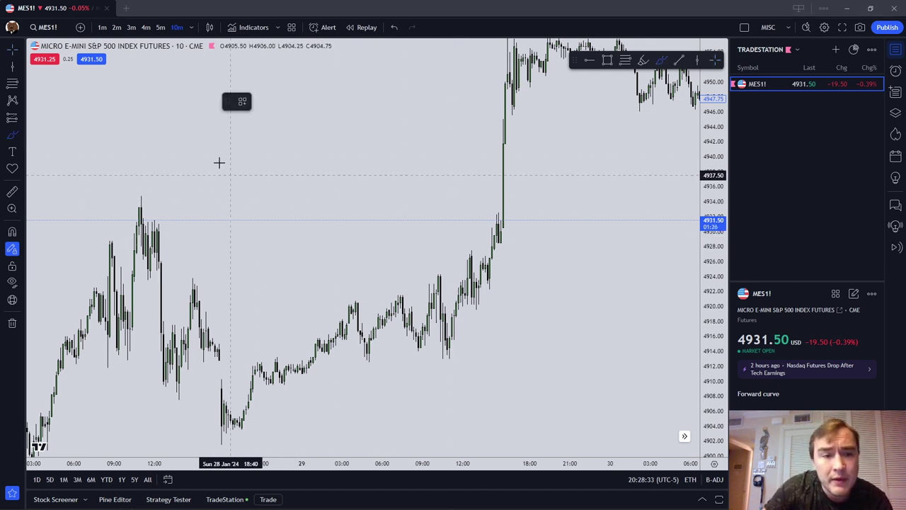
pyautogui.moveTo(180, 200)
pyautogui.mouseDown()
pyautogui.moveTo(192, 168)
pyautogui.moveTo(217, 174)
pyautogui.moveTo(224, 198)
pyautogui.moveTo(271, 164)
pyautogui.moveTo(290, 191)
pyautogui.moveTo(309, 196)
pyautogui.moveTo(348, 170)
pyautogui.moveTo(388, 199)
pyautogui.moveTo(418, 168)
pyautogui.moveTo(466, 209)
pyautogui.mouseUp()
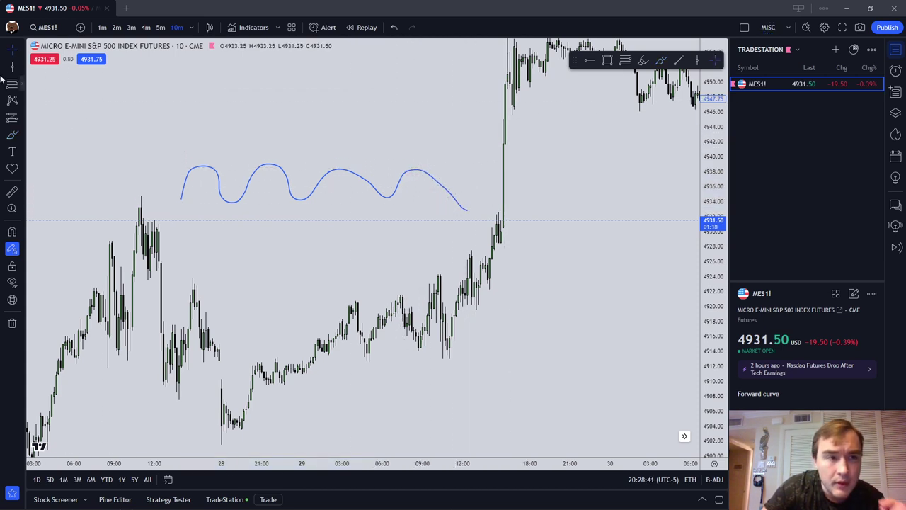
pyautogui.click(12, 152)
pyautogui.click(172, 182)
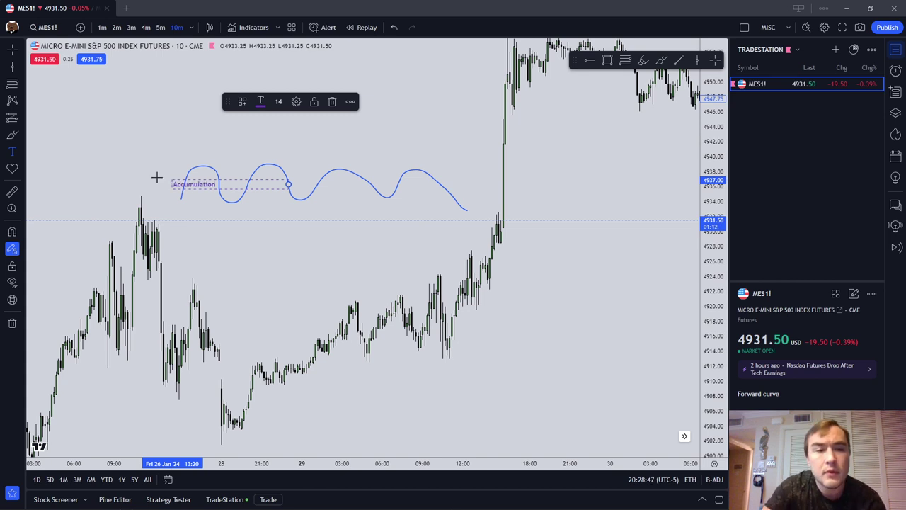
pyautogui.click(141, 155)
pyautogui.moveTo(171, 185); pyautogui.dragTo(124, 180)
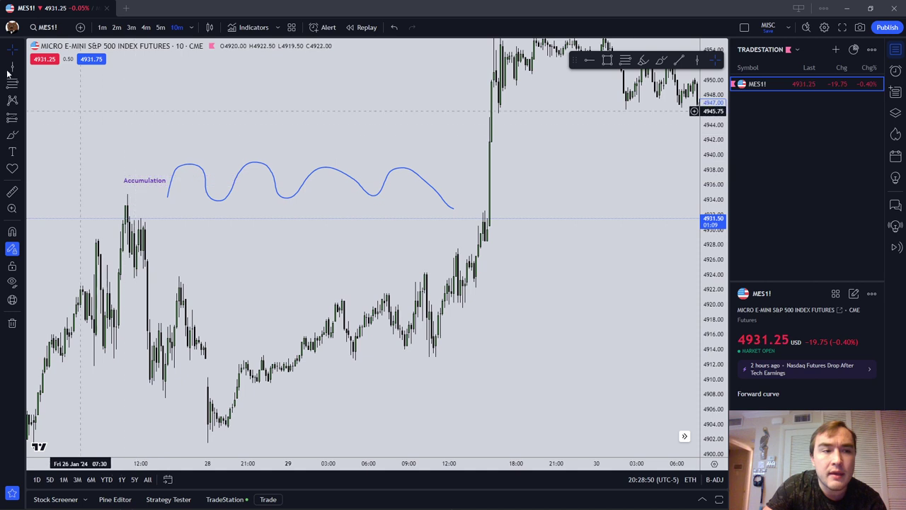
# Place a vertical line through the wave's first crest and add the text label "Distribution" just past it, then nudge the "Accumulation" label.
pyautogui.click(186, 177)
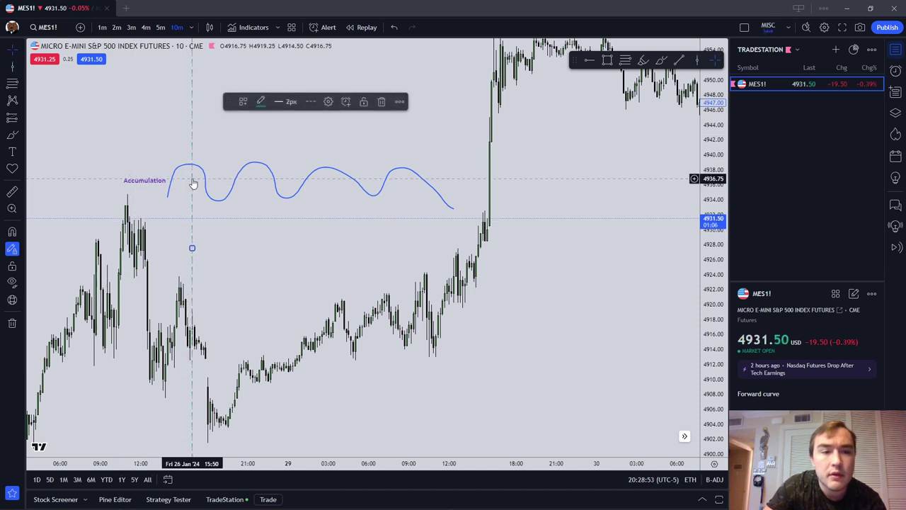
pyautogui.moveTo(192, 182); pyautogui.dragTo(190, 182)
pyautogui.click(12, 150)
pyautogui.click(22, 151)
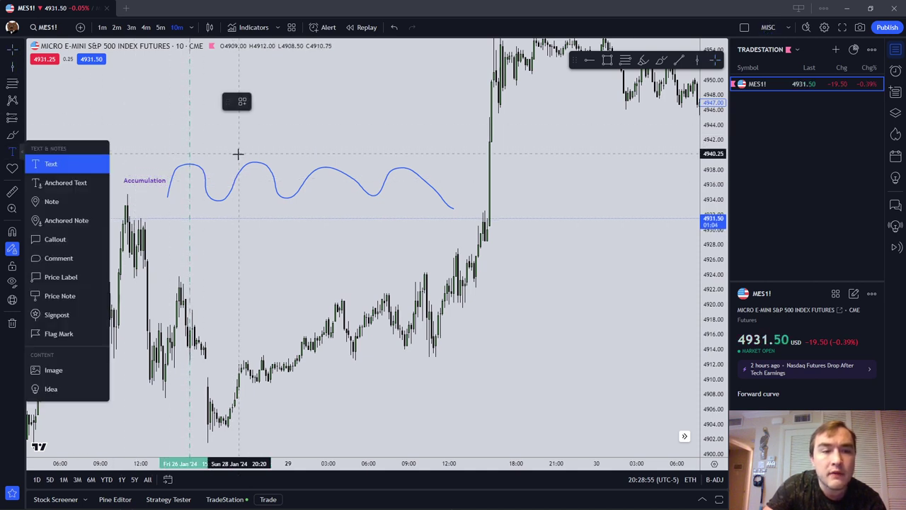
pyautogui.click(12, 152)
pyautogui.click(210, 166)
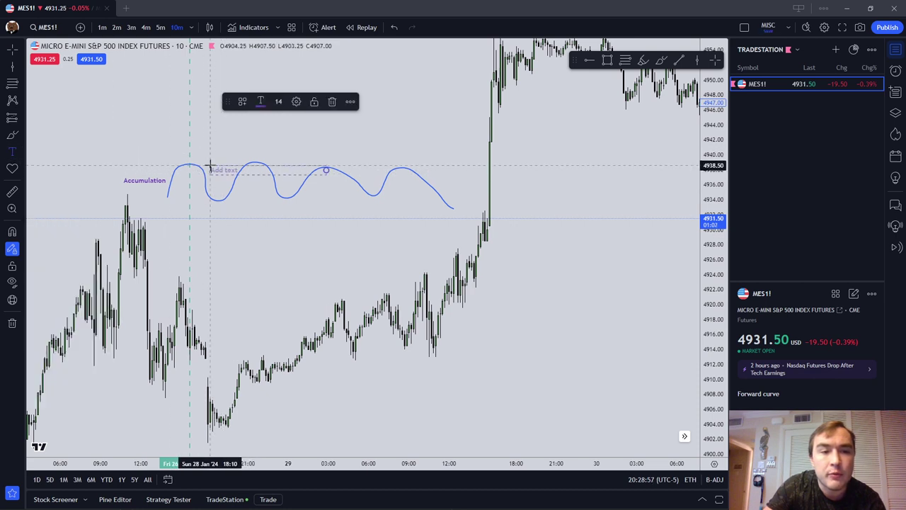
pyautogui.write('Distribution')
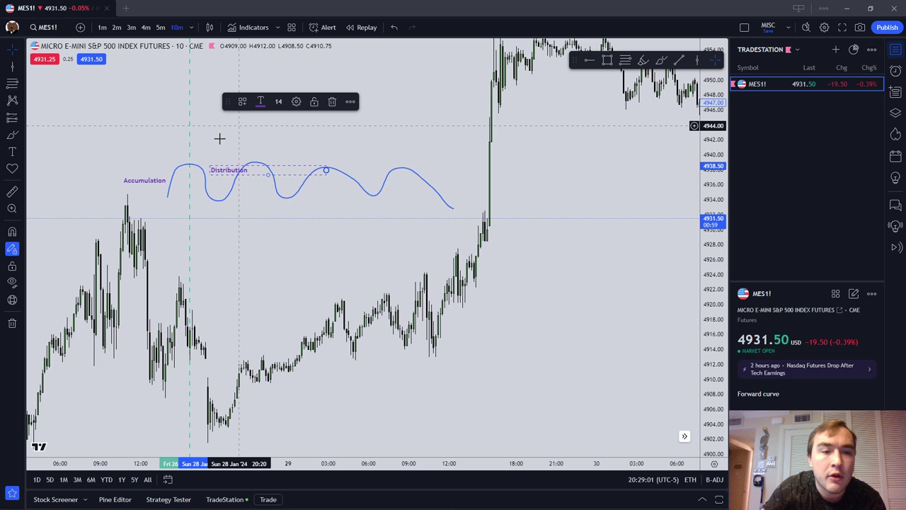
pyautogui.moveTo(222, 175); pyautogui.dragTo(212, 162)
pyautogui.click(239, 135)
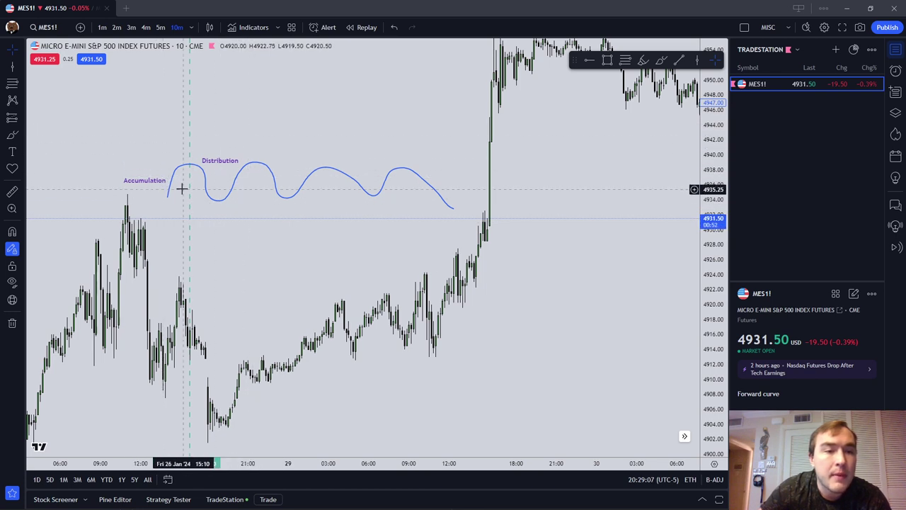
pyautogui.moveTo(155, 184); pyautogui.dragTo(157, 182)
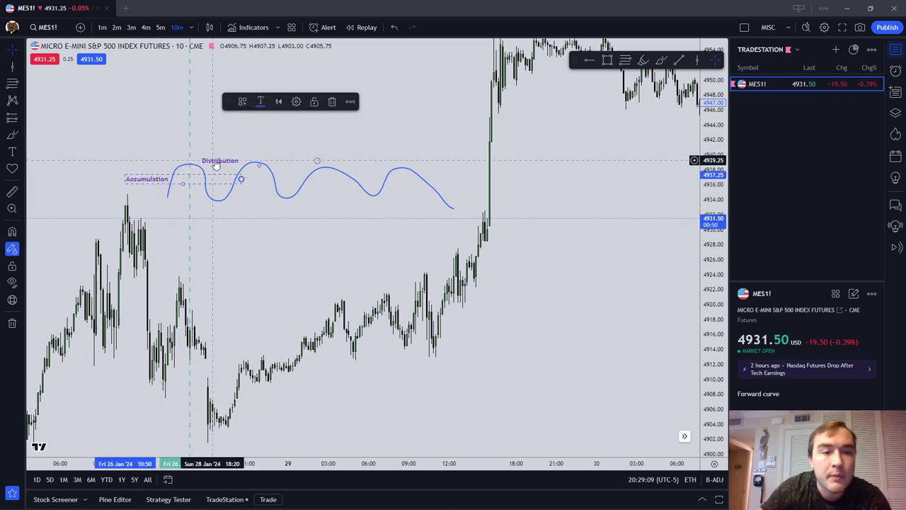
pyautogui.click(219, 142)
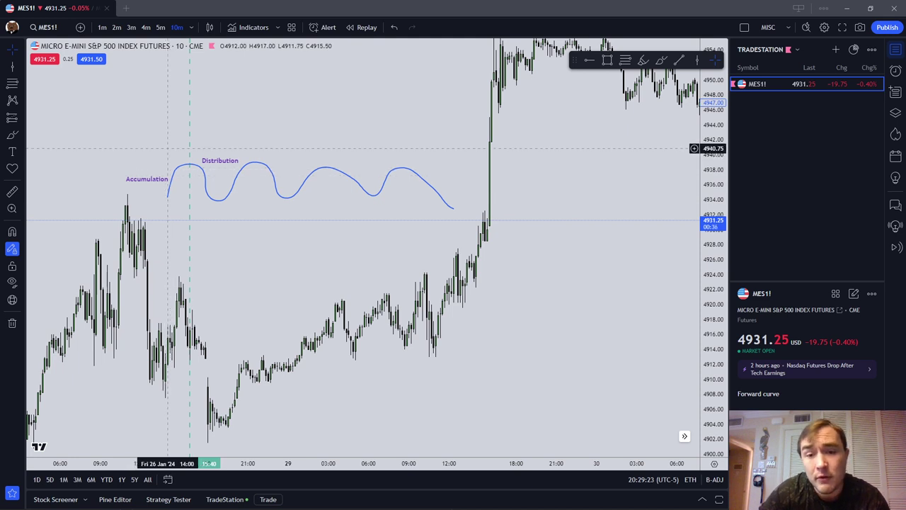
# Remove the wave, labels and vertical line by clearing all drawings from the chart.
pyautogui.rightClick(278, 249)
pyautogui.click(340, 449)
# Draw a rectangle around the sideways consolidation following the 28 January low, with its upper edge at about 4913.25.
pyautogui.scroll(1, 551, 401)
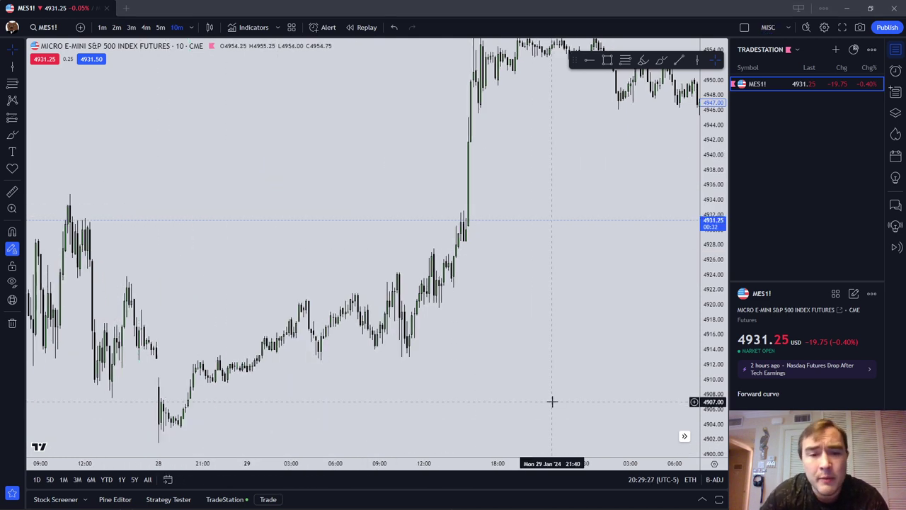
pyautogui.scroll(3, 568, 385)
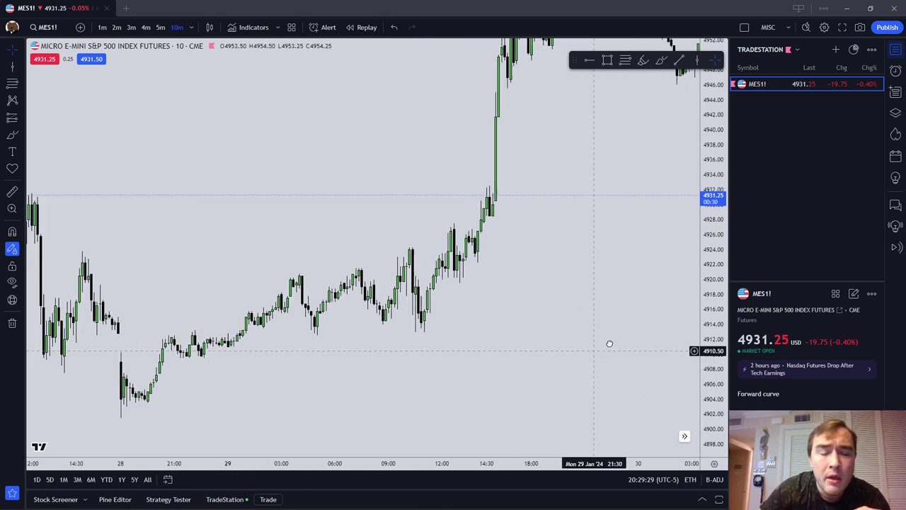
pyautogui.scroll(-3, 599, 330)
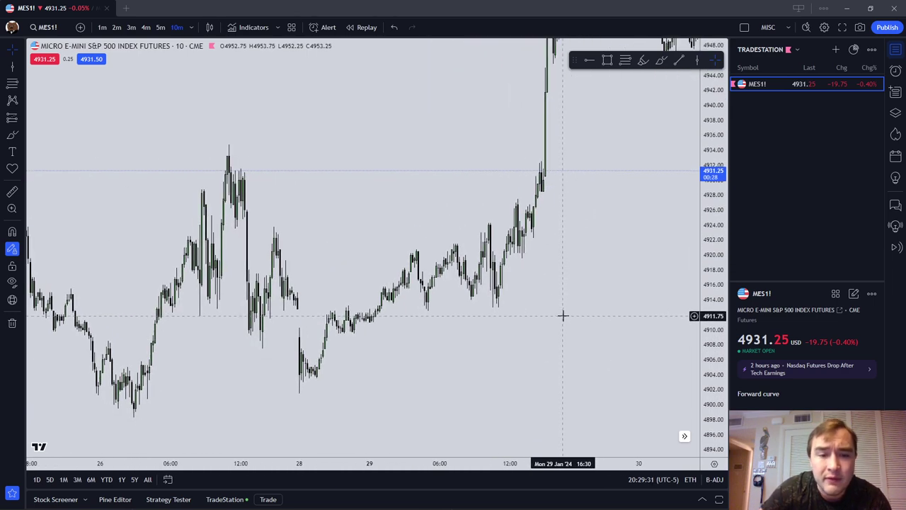
pyautogui.scroll(1, 479, 338)
pyautogui.moveTo(475, 335); pyautogui.dragTo(523, 319)
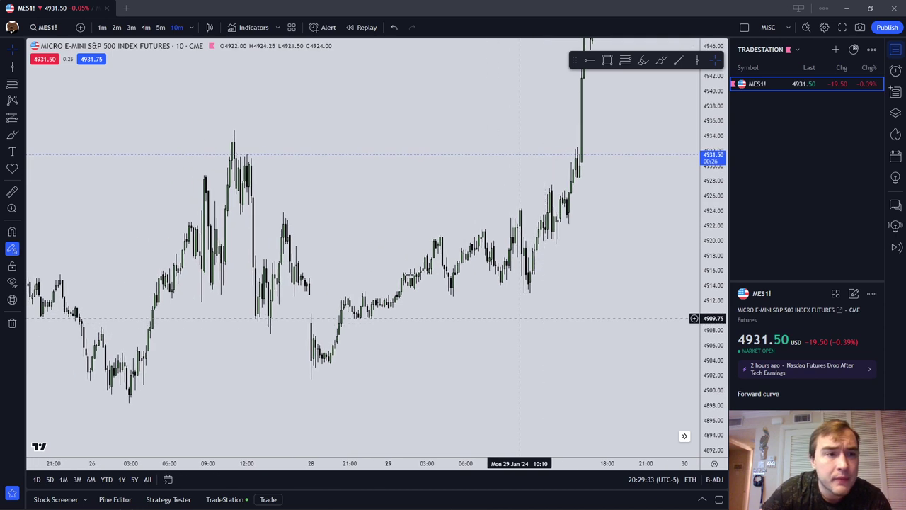
pyautogui.click(606, 59)
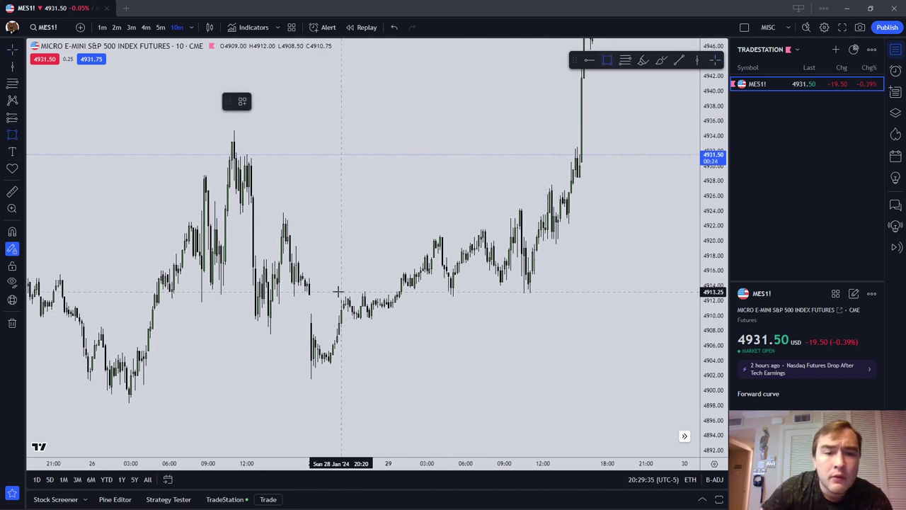
pyautogui.moveTo(330, 292); pyautogui.dragTo(408, 320)
pyautogui.moveTo(457, 343); pyautogui.dragTo(481, 329)
pyautogui.scroll(1, 473, 304)
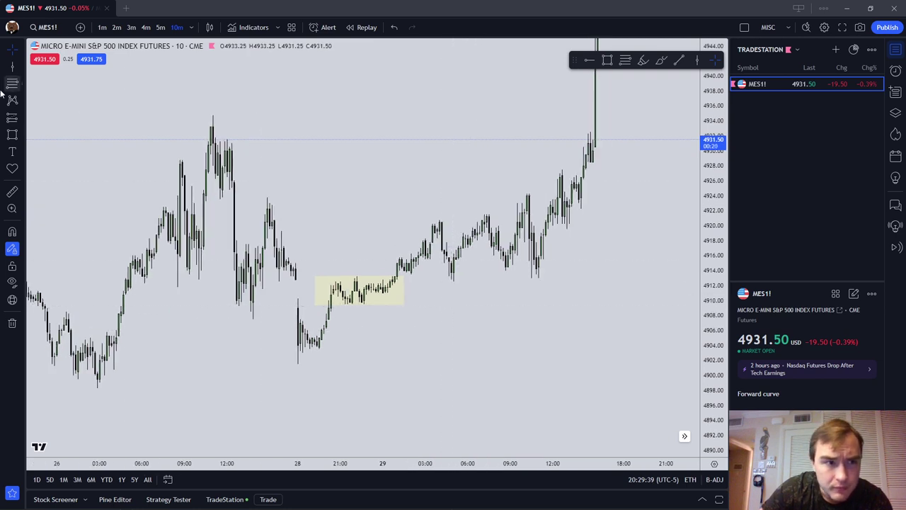
# Brush short strokes over the pullback inside the rectangle and a horizontal stroke at the prior swing high near 4924.
pyautogui.click(659, 61)
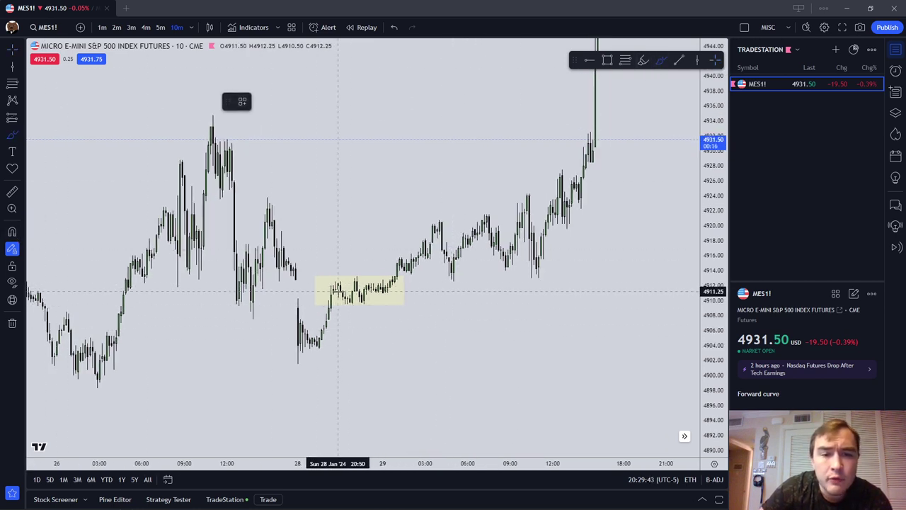
pyautogui.moveTo(342, 284)
pyautogui.mouseDown()
pyautogui.moveTo(357, 301)
pyautogui.moveTo(336, 307)
pyautogui.moveTo(355, 309)
pyautogui.mouseUp()
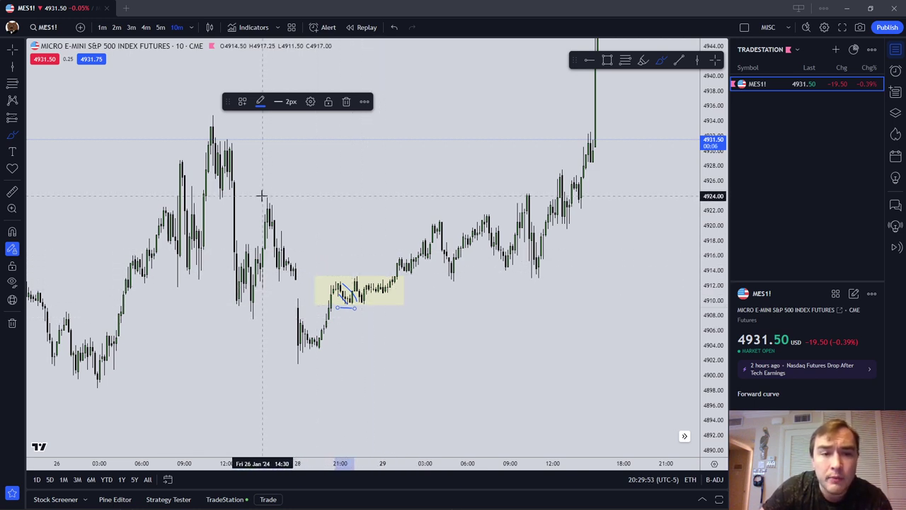
pyautogui.moveTo(261, 197); pyautogui.dragTo(362, 200)
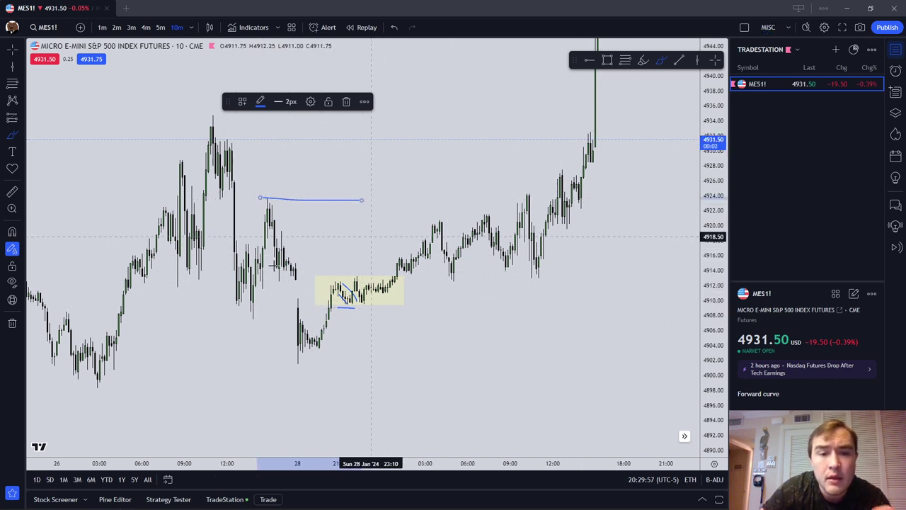
# Clear the rectangle and brush strokes by removing all drawings from the chart.
pyautogui.rightClick(375, 319)
pyautogui.click(419, 462)
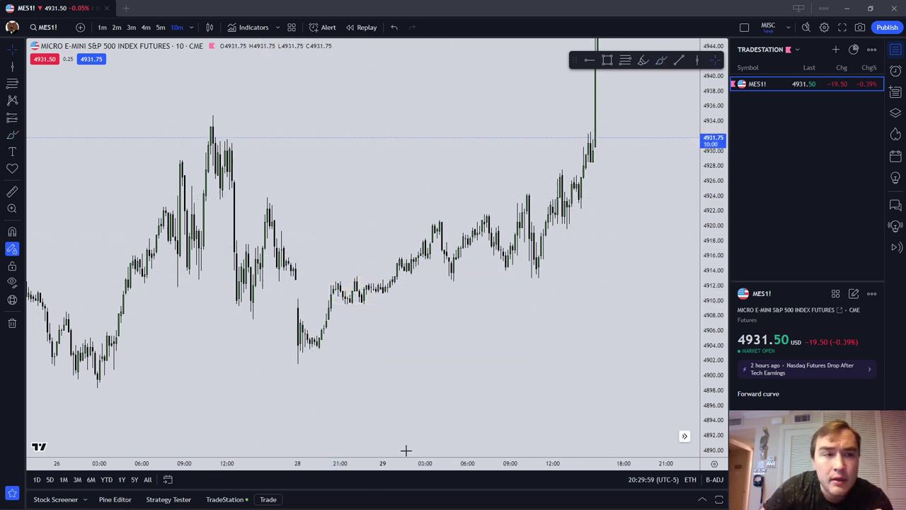
# Brush short underlines beneath the successive swing lows of the 28–29 January rise and an arrow from the 4924 high back to the earlier swing high.
pyautogui.moveTo(340, 305)
pyautogui.mouseDown()
pyautogui.moveTo(381, 303)
pyautogui.moveTo(401, 273)
pyautogui.moveTo(423, 273)
pyautogui.moveTo(439, 258)
pyautogui.mouseUp()
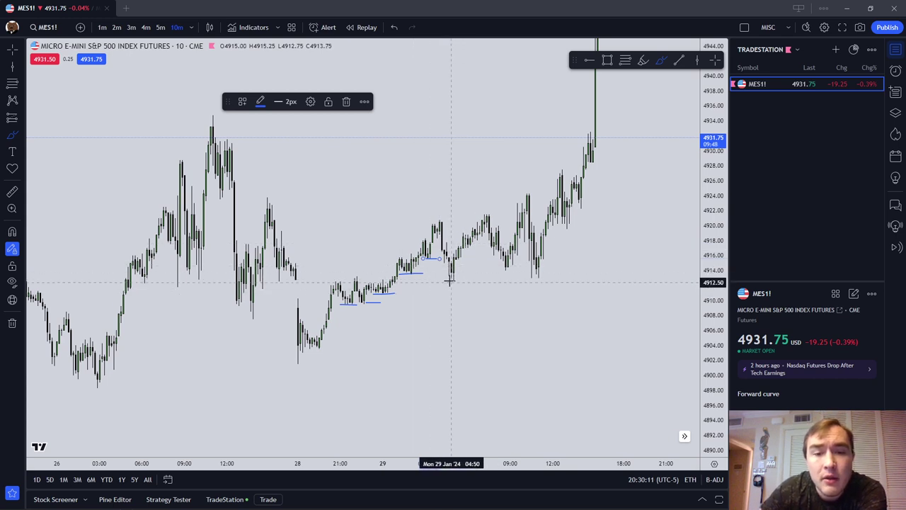
pyautogui.moveTo(448, 281); pyautogui.dragTo(472, 281)
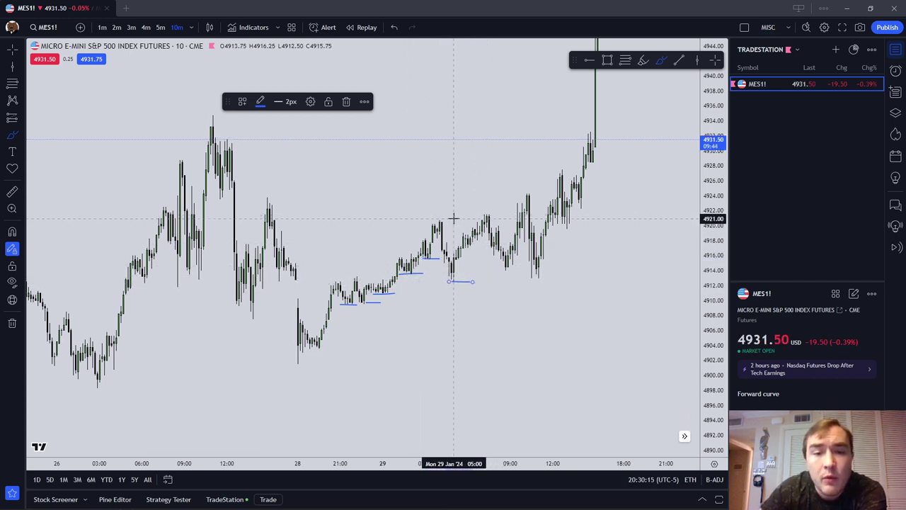
pyautogui.moveTo(500, 272); pyautogui.dragTo(513, 271)
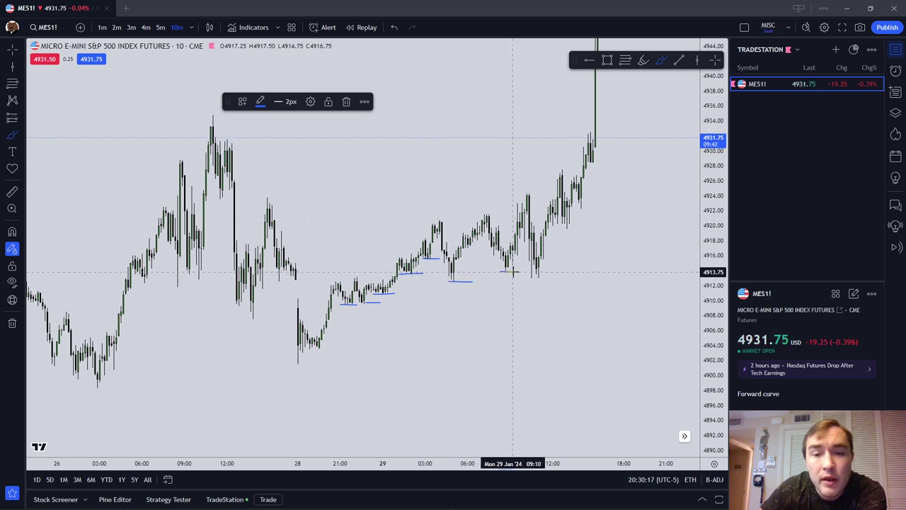
pyautogui.moveTo(520, 195)
pyautogui.mouseDown()
pyautogui.moveTo(358, 181)
pyautogui.moveTo(289, 190)
pyautogui.moveTo(308, 195)
pyautogui.mouseUp()
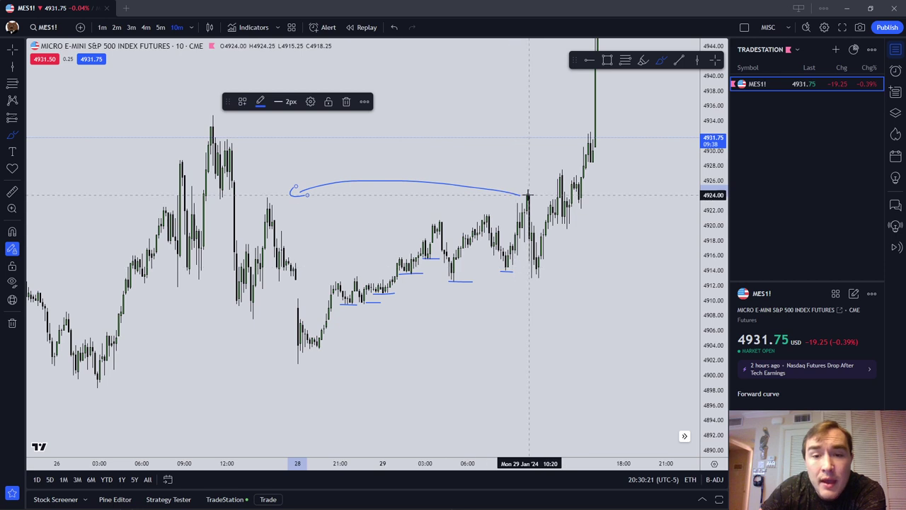
pyautogui.moveTo(528, 279)
pyautogui.mouseDown()
pyautogui.moveTo(552, 278)
pyautogui.moveTo(494, 285)
pyautogui.mouseUp()
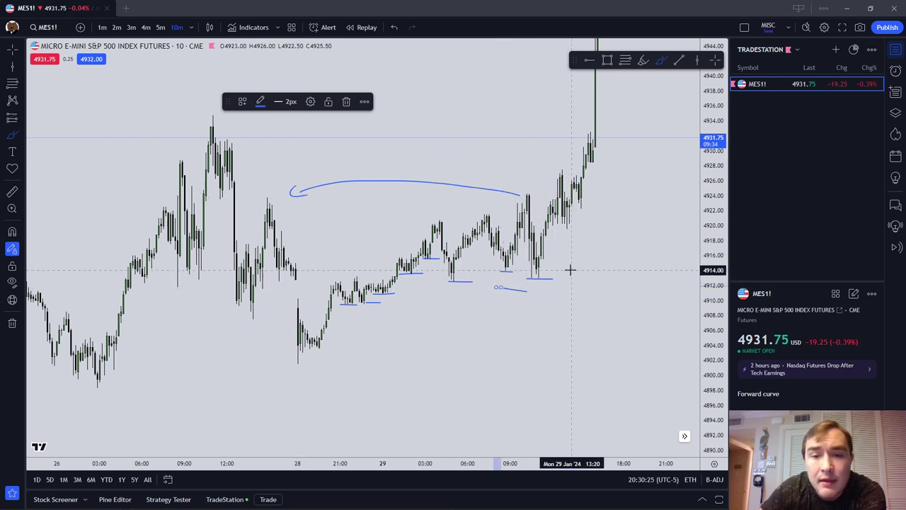
# Brush arrows from the next swing high and the breakout candle back to earlier highs, and underline the low after that swing high.
pyautogui.hscroll(3, 504, 302)
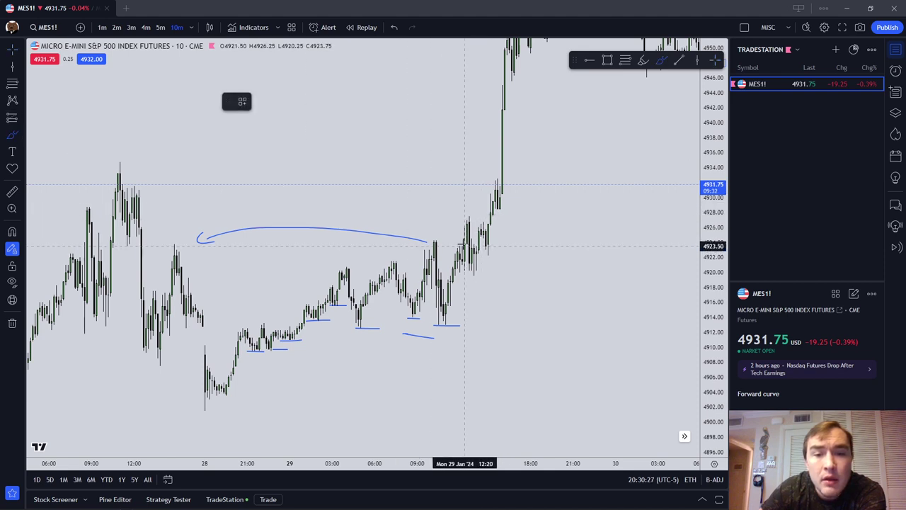
pyautogui.moveTo(467, 216); pyautogui.dragTo(216, 225)
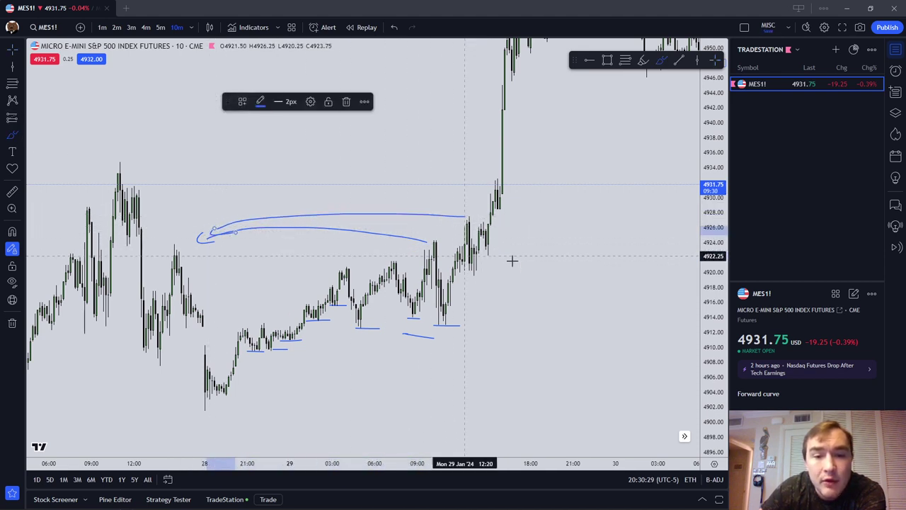
pyautogui.moveTo(460, 273); pyautogui.dragTo(496, 273)
pyautogui.moveTo(498, 145)
pyautogui.mouseDown()
pyautogui.moveTo(138, 155)
pyautogui.moveTo(160, 163)
pyautogui.mouseUp()
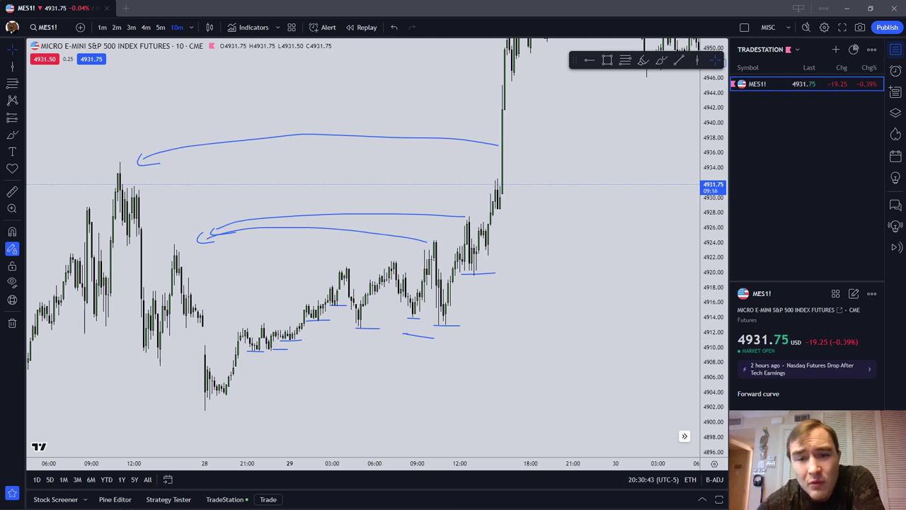
# Clear the brushed underlines and arrows by removing all drawings from the chart.
pyautogui.rightClick(186, 187)
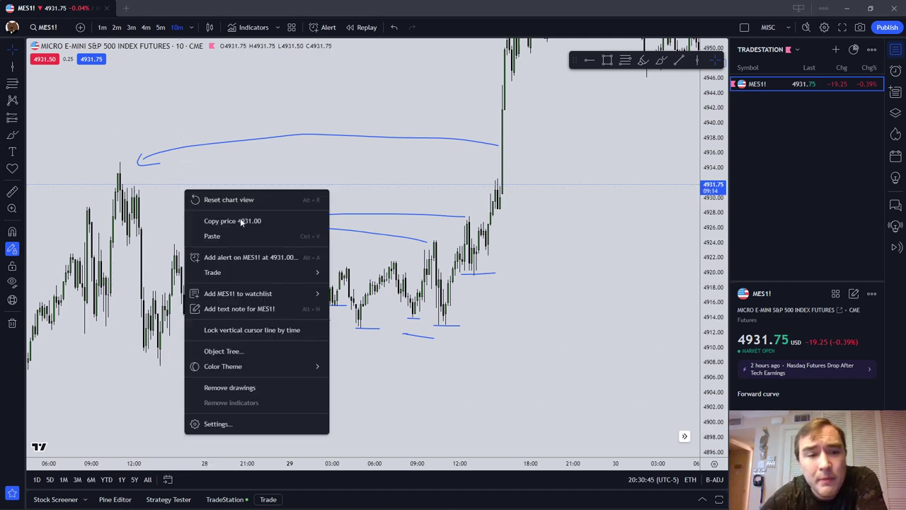
pyautogui.click(246, 381)
# With the magnet enabled, draw two level trend lines at 4914.00 and 4913.25 beneath the early 29 January swing, ending near 05:10 and 05:30.
pyautogui.scroll(2, 247, 377)
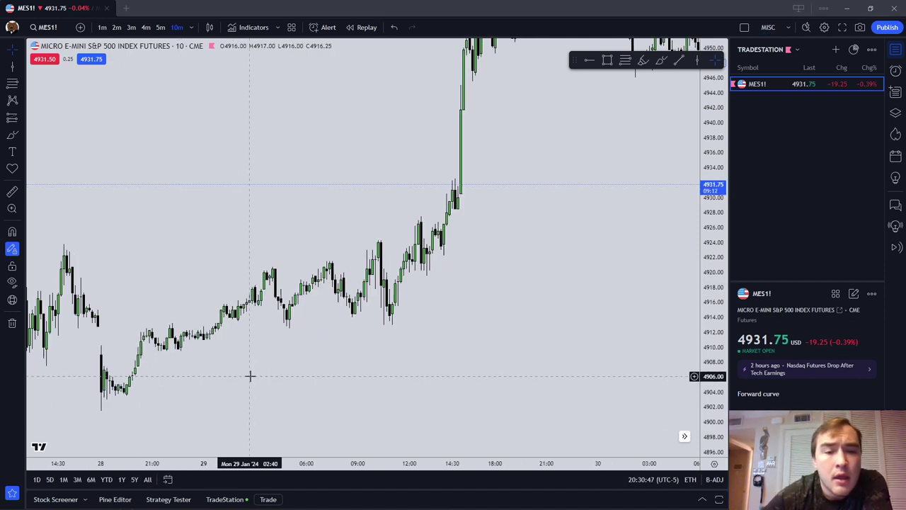
pyautogui.moveTo(352, 361); pyautogui.dragTo(425, 347)
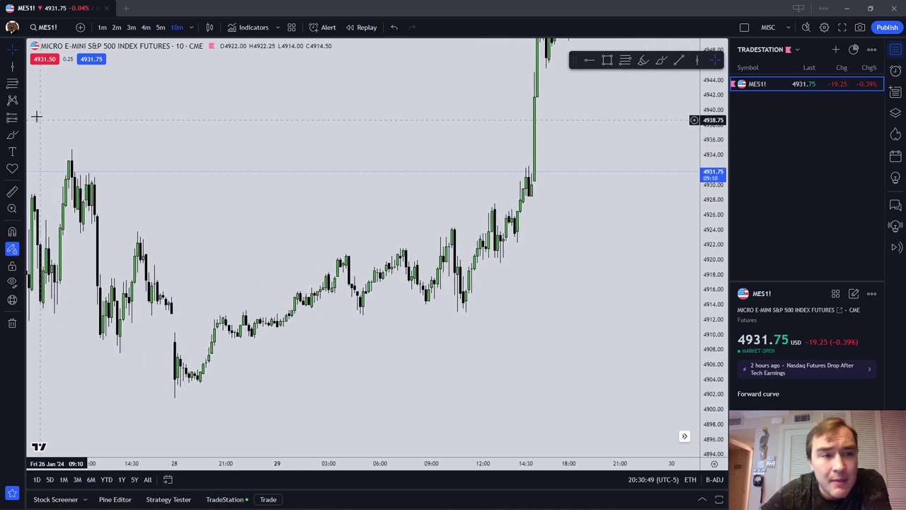
pyautogui.click(22, 136)
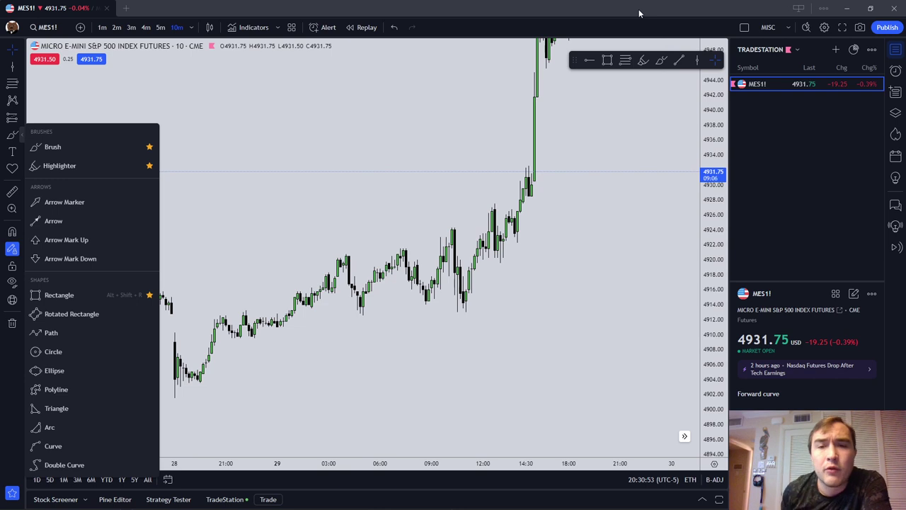
pyautogui.click(20, 73)
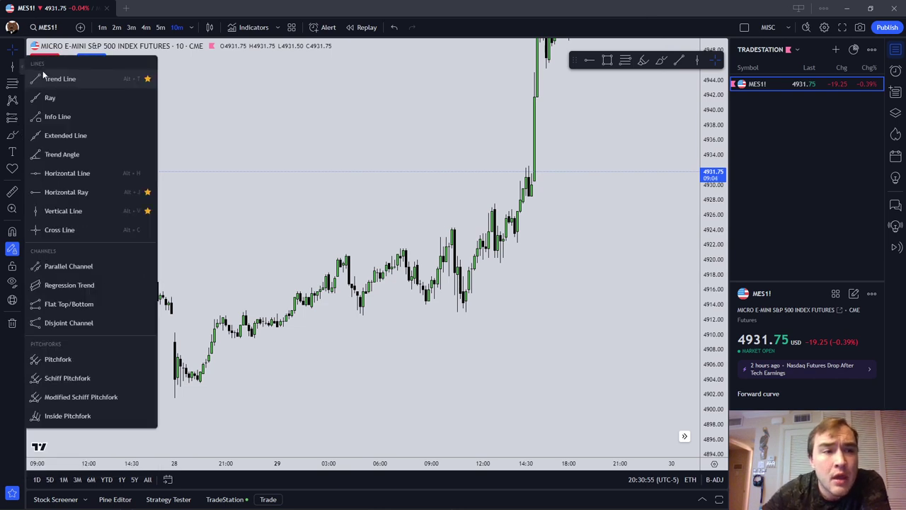
pyautogui.click(57, 75)
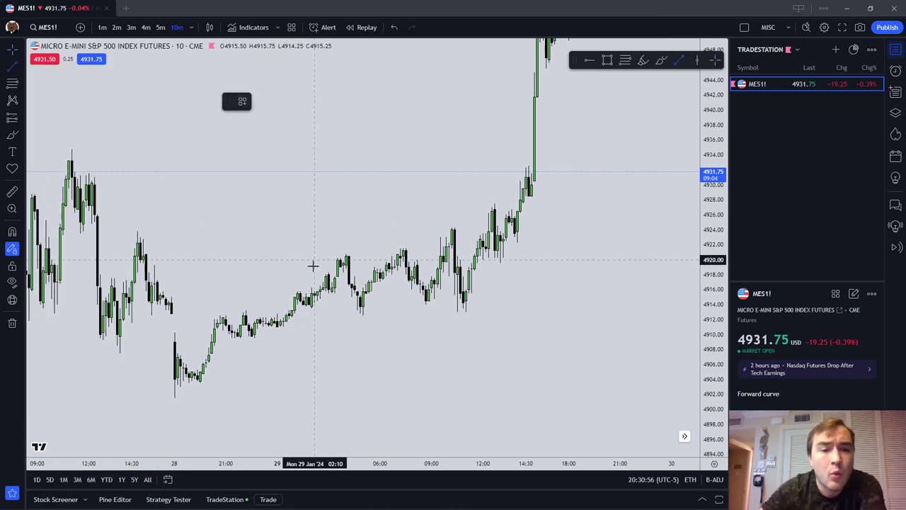
pyautogui.click(12, 232)
pyautogui.moveTo(297, 304); pyautogui.dragTo(362, 305)
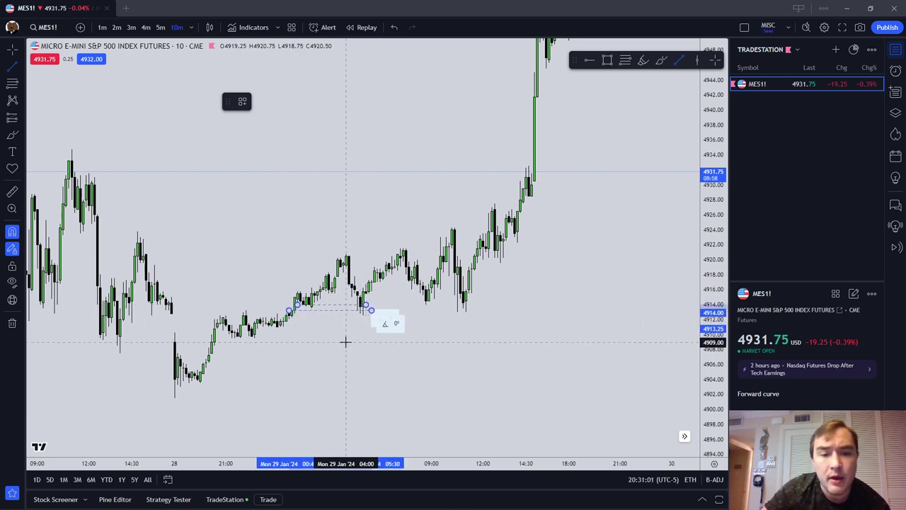
# Format the trend line at 4914.00 as a solid line 2px thick.
pyautogui.click(350, 309)
pyautogui.click(291, 103)
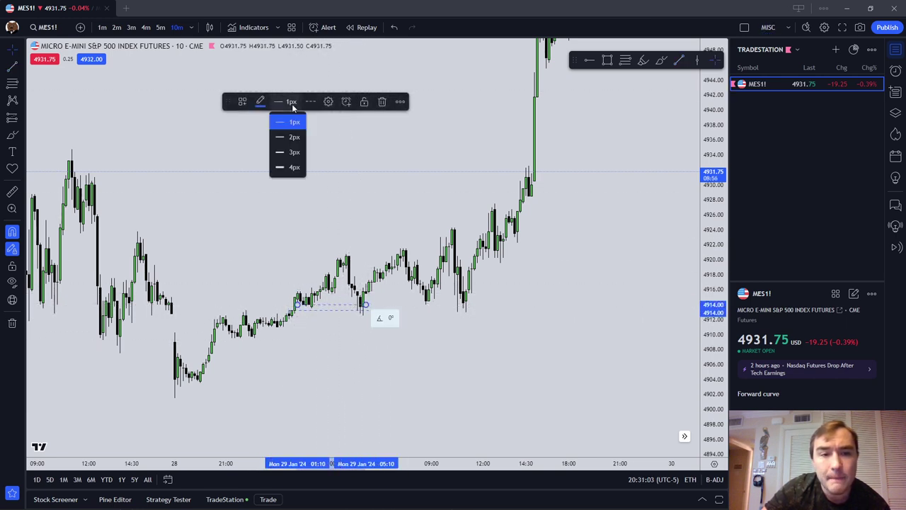
pyautogui.click(289, 138)
pyautogui.click(311, 102)
pyautogui.click(318, 121)
pyautogui.click(295, 185)
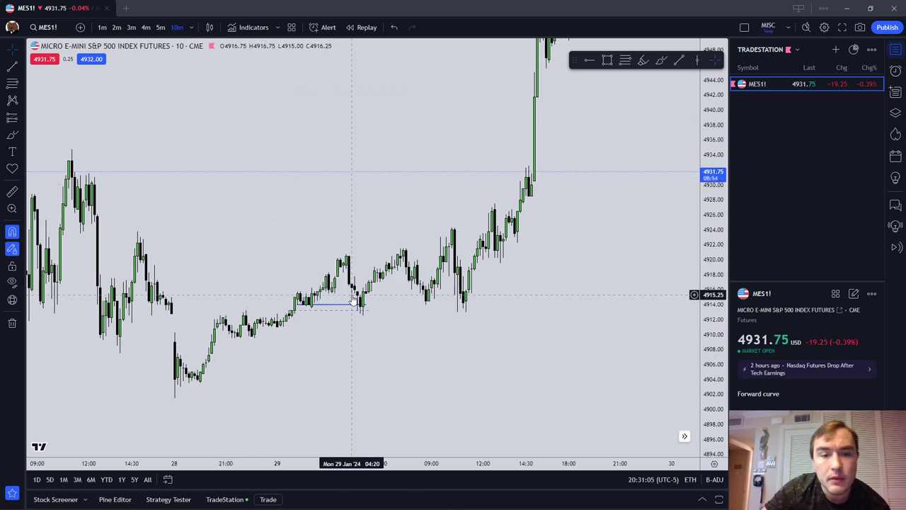
# Give the trend line at 4913.25 a solid style and 2px thickness.
pyautogui.click(336, 309)
pyautogui.click(285, 101)
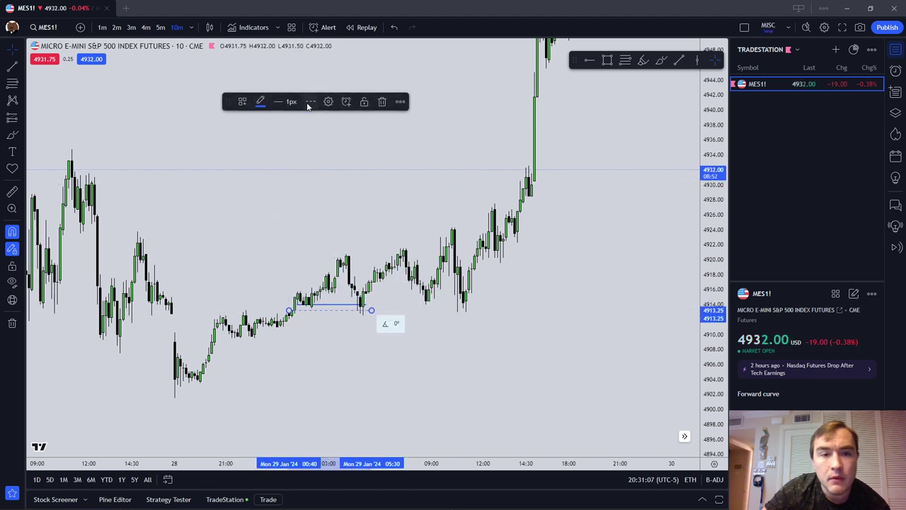
pyautogui.click(310, 101)
pyautogui.click(322, 121)
pyautogui.click(289, 101)
pyautogui.click(290, 136)
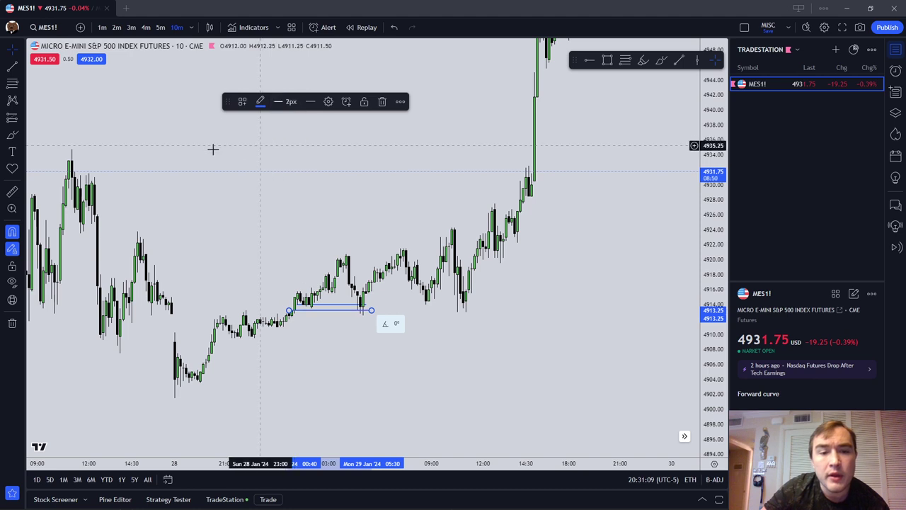
pyautogui.click(200, 149)
# Shift the 4914.00 trend line across to the next swing low near 09:10 and delete it.
pyautogui.scroll(1, 387, 344)
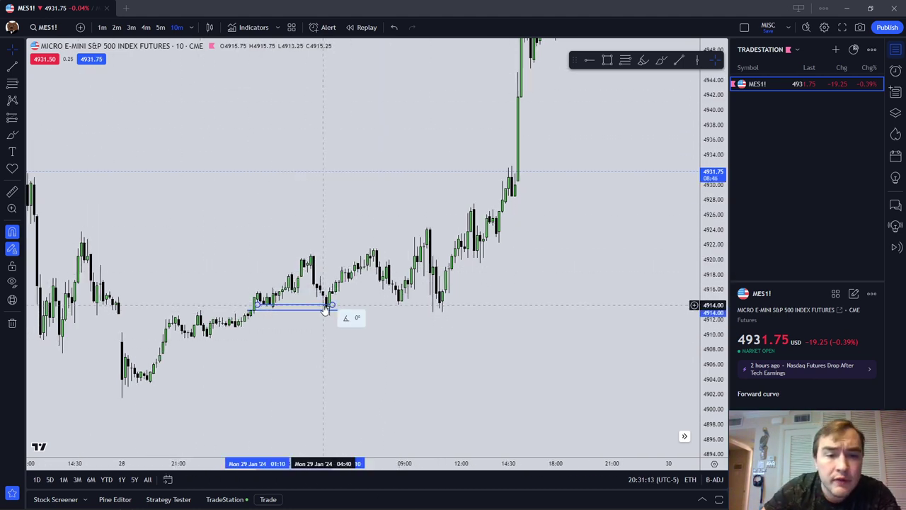
pyautogui.moveTo(326, 309); pyautogui.dragTo(402, 310)
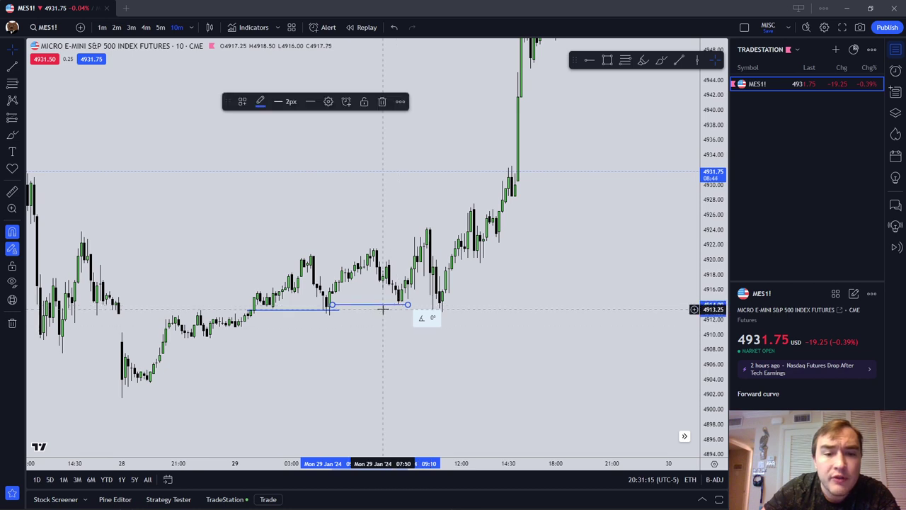
pyautogui.click(365, 314)
pyautogui.click(338, 305)
pyautogui.click(382, 101)
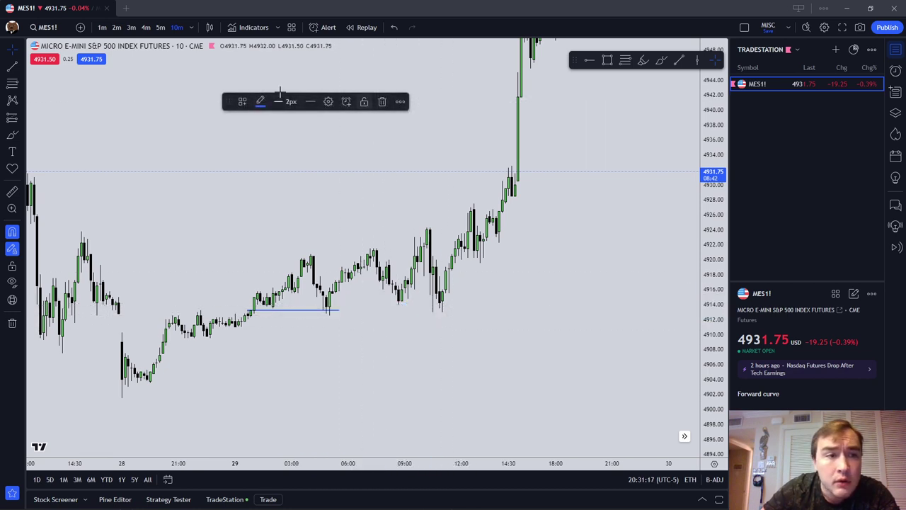
# Place a small Fibonacci retracement from 4915.00 to 4913.75 on the 29 January 04:50 candle.
pyautogui.click(21, 68)
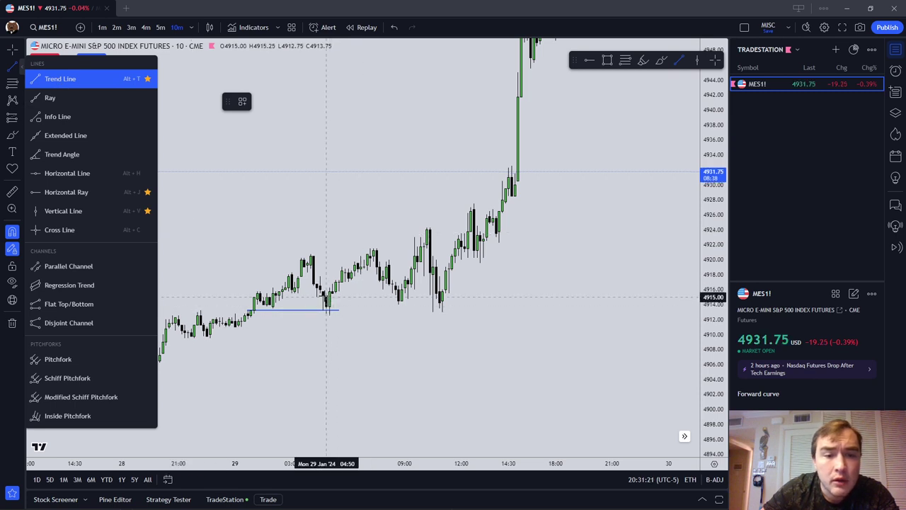
pyautogui.click(12, 83)
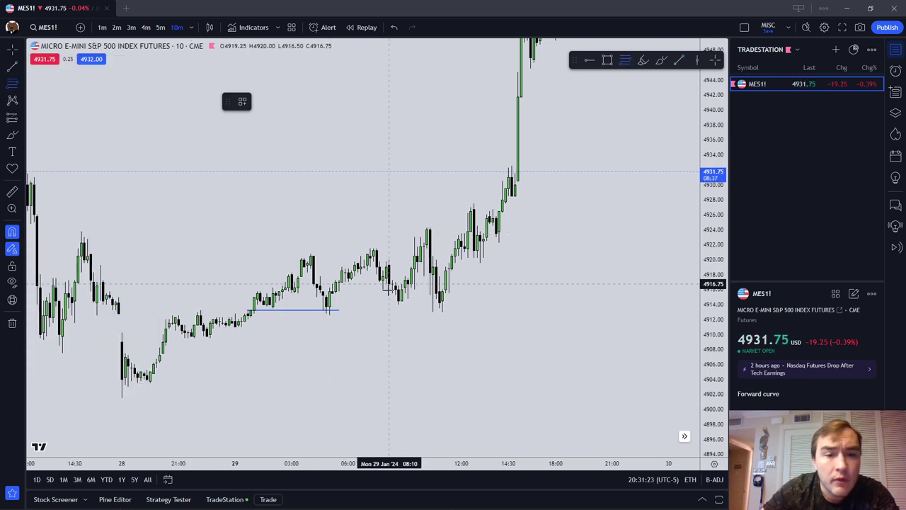
pyautogui.click(326, 297)
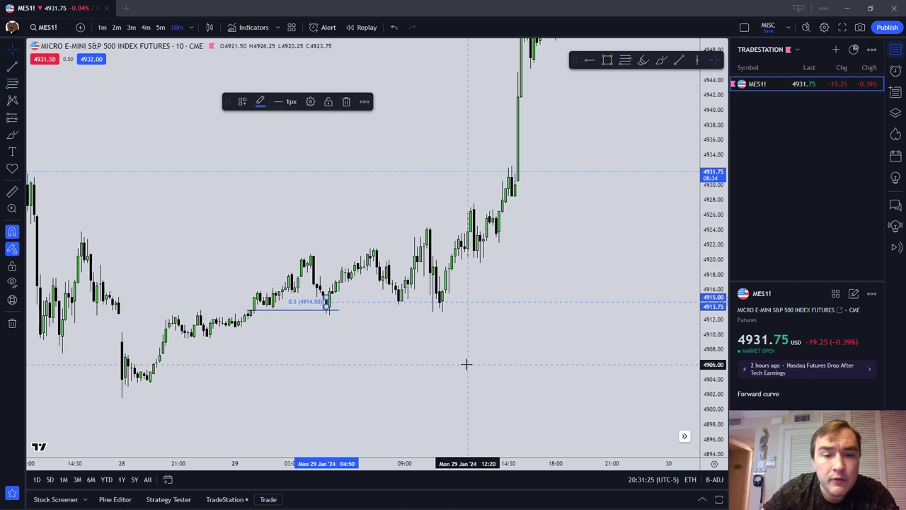
pyautogui.click(467, 363)
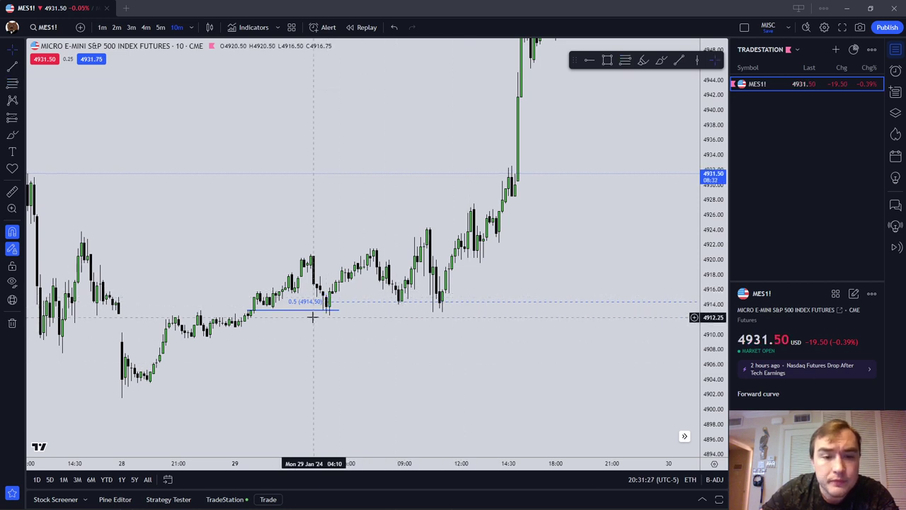
# Delete the remaining trend line at 4913.25 and the small Fibonacci retracement.
pyautogui.click(310, 310)
pyautogui.click(384, 102)
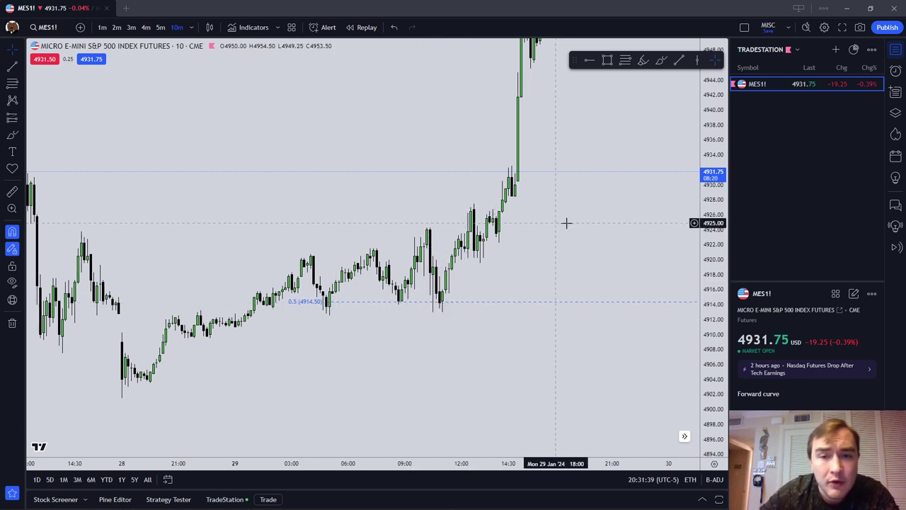
pyautogui.moveTo(567, 223); pyautogui.dragTo(525, 250)
pyautogui.click(327, 330)
pyautogui.press('Delete')
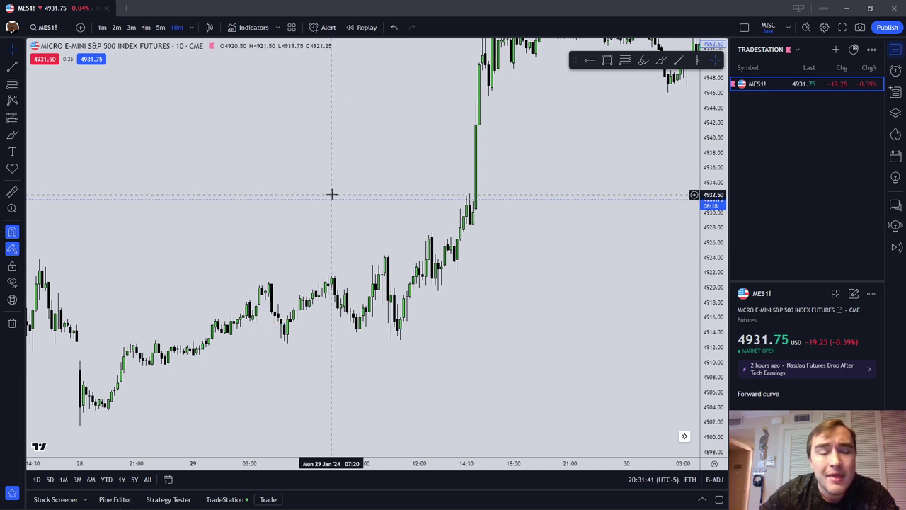
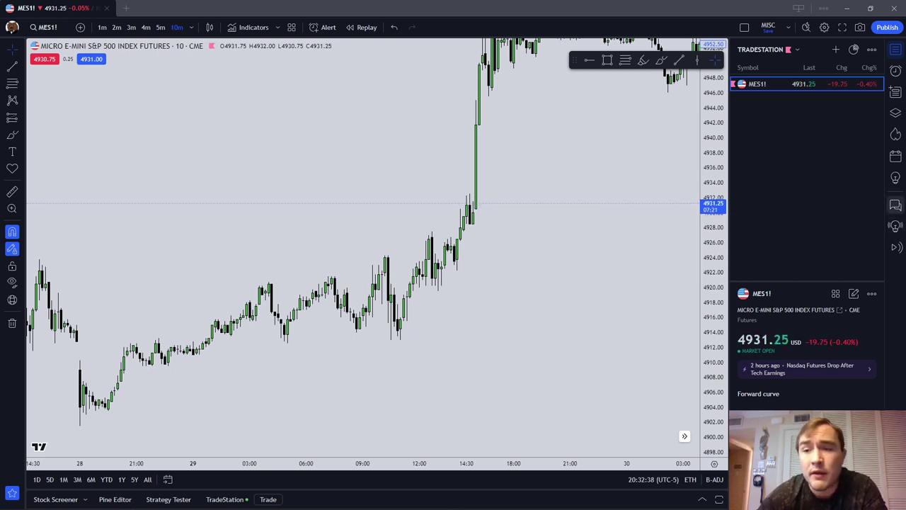
# Look over the upcoming events in the economic calendar and close it.
pyautogui.click(895, 156)
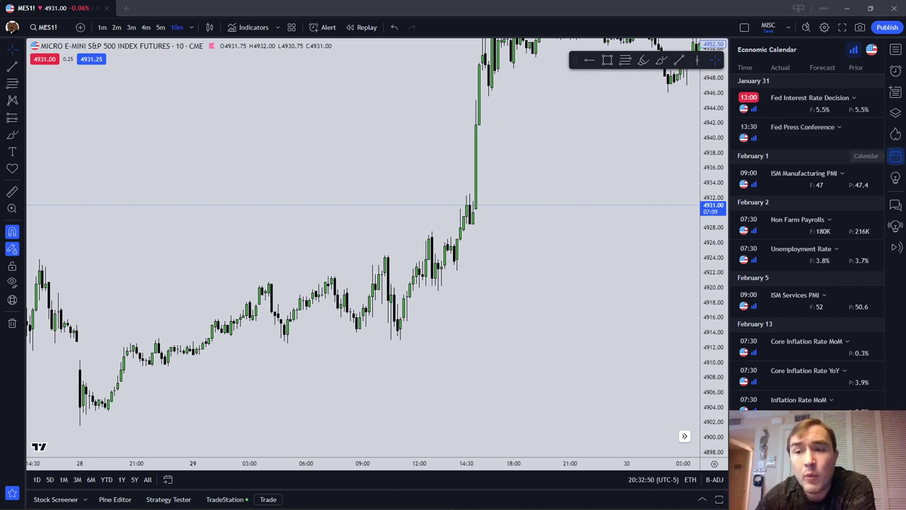
pyautogui.click(895, 156)
# Disable the magnet and draw a rectangle over the consolidation starting 29 January 15:20, from 4956.25 down to about 4945.50.
pyautogui.moveTo(696, 290); pyautogui.dragTo(280, 333)
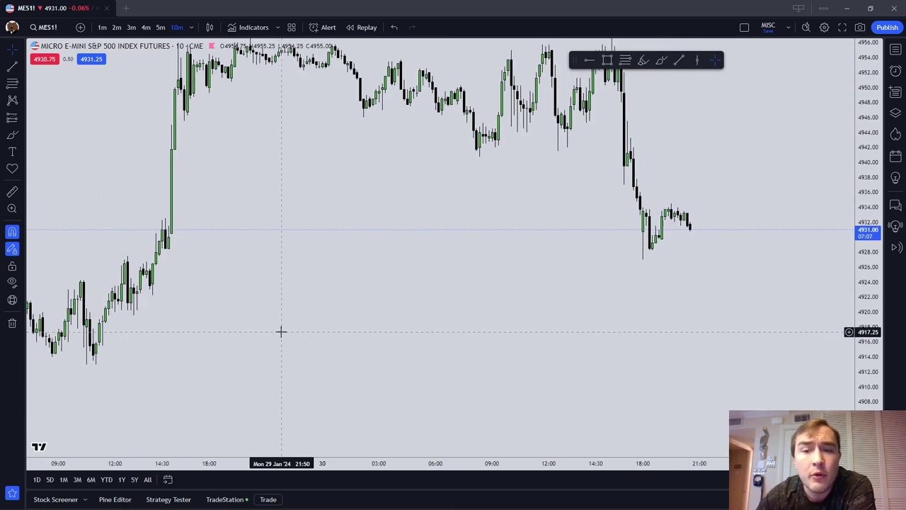
pyautogui.scroll(-3, 281, 331)
pyautogui.scroll(2, 431, 271)
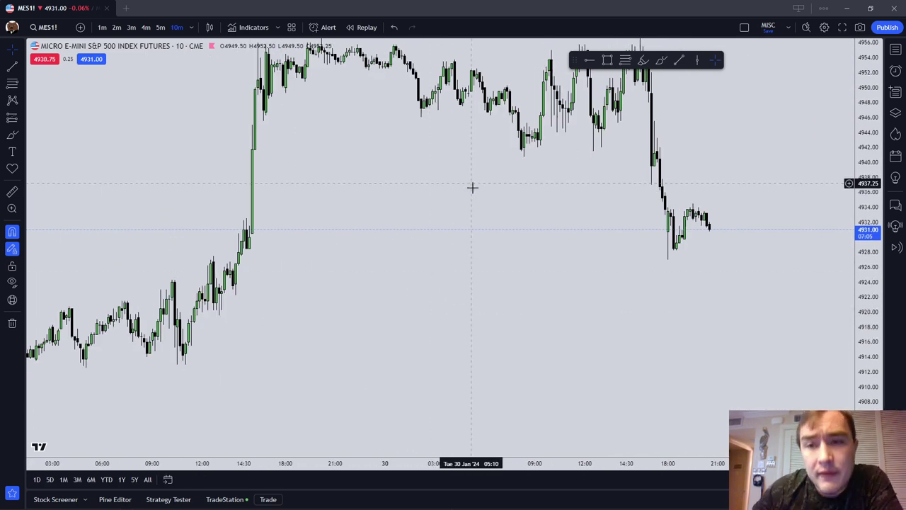
pyautogui.moveTo(473, 187); pyautogui.dragTo(529, 257)
pyautogui.click(662, 60)
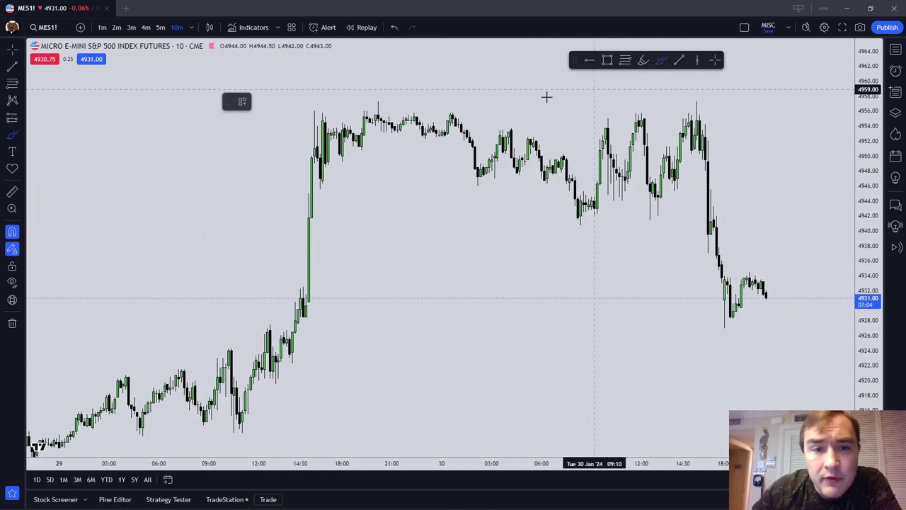
pyautogui.click(6, 140)
pyautogui.click(52, 147)
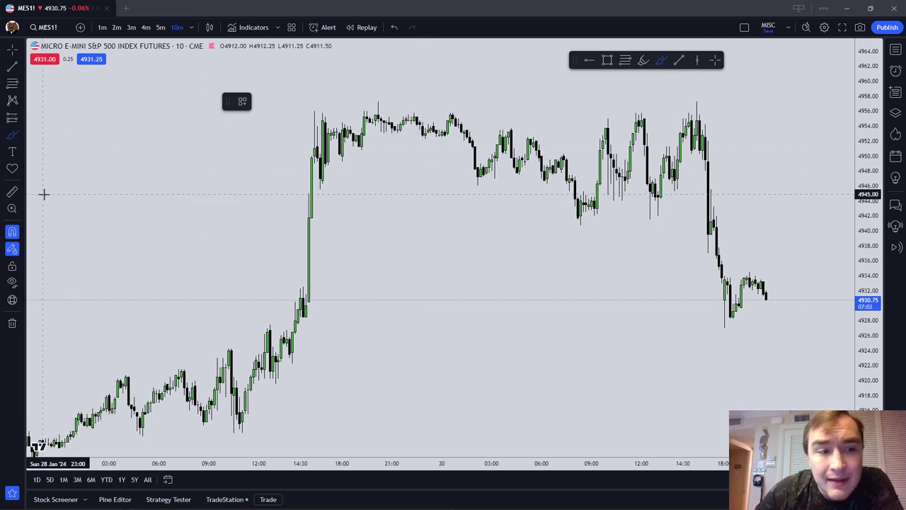
pyautogui.click(12, 232)
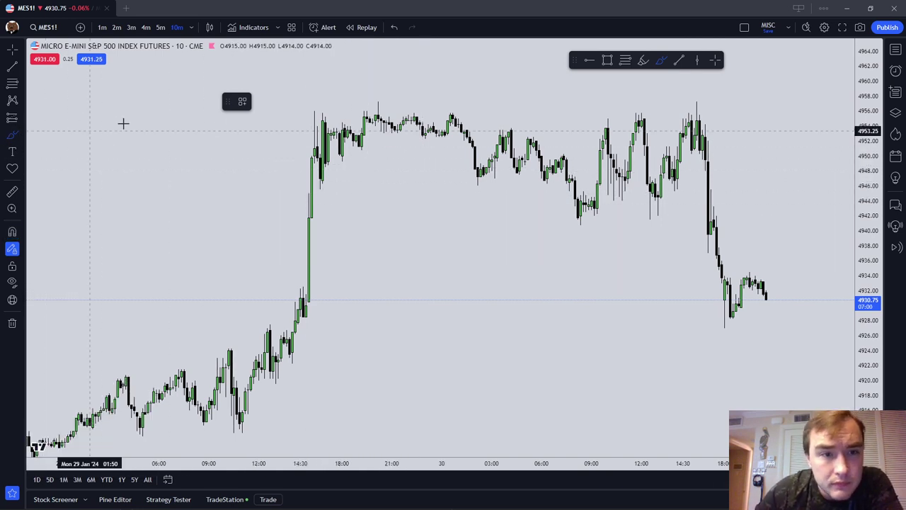
pyautogui.click(607, 59)
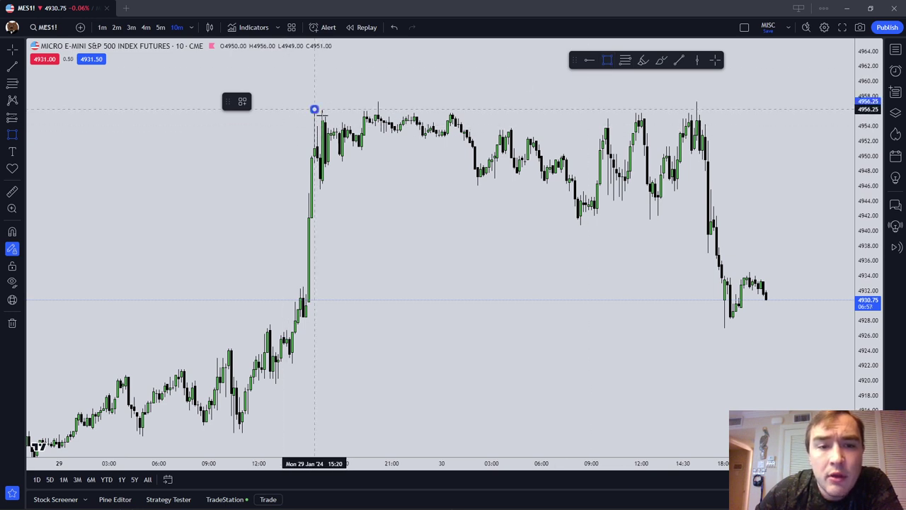
pyautogui.moveTo(314, 110); pyautogui.dragTo(366, 190)
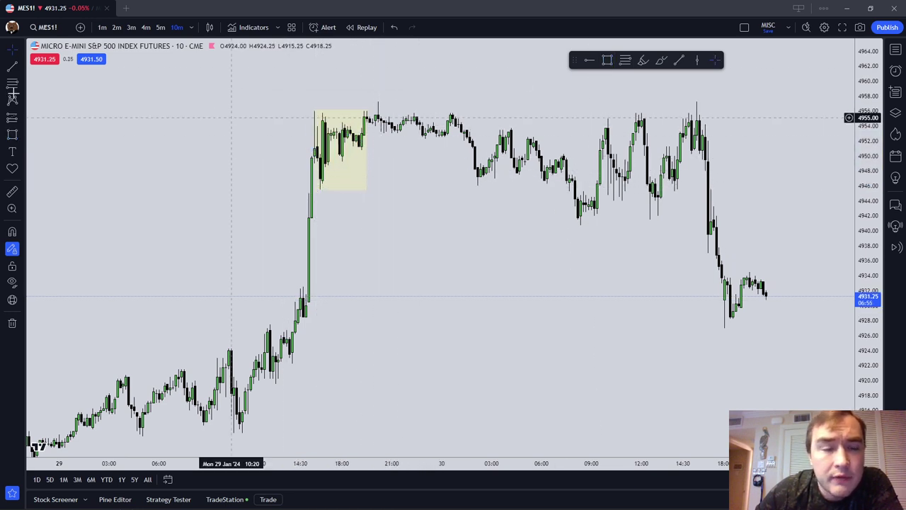
# Brush short underlines beneath the three rising lows of the boxed consolidation and an arrow above it from the later high back to the first high.
pyautogui.click(662, 59)
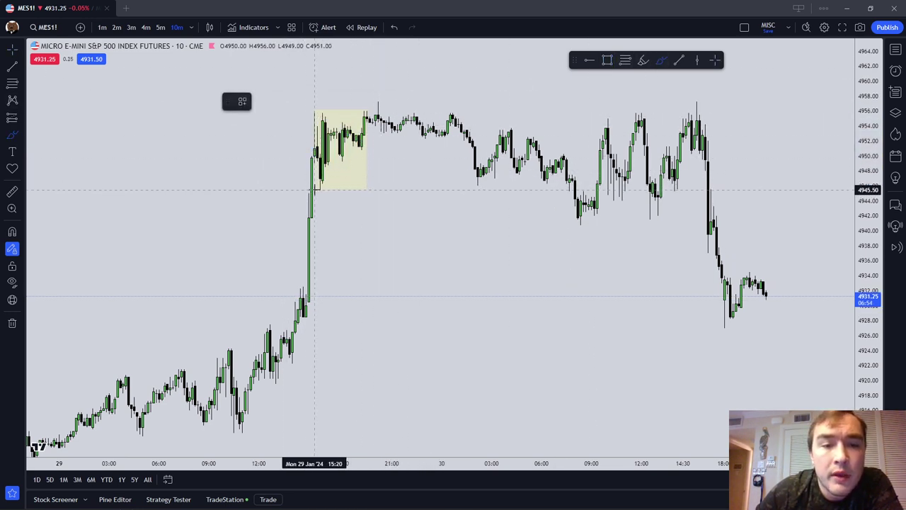
pyautogui.moveTo(315, 190)
pyautogui.mouseDown()
pyautogui.moveTo(334, 189)
pyautogui.moveTo(374, 148)
pyautogui.mouseUp()
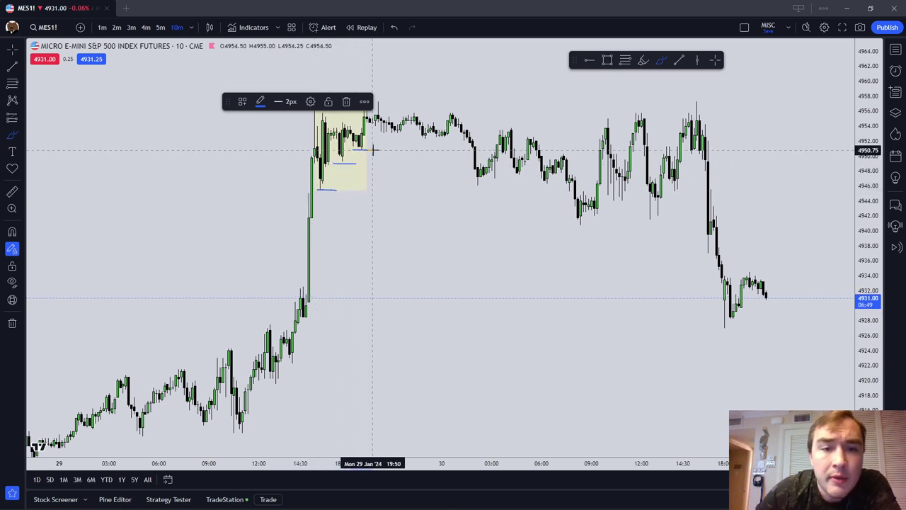
pyautogui.click(661, 60)
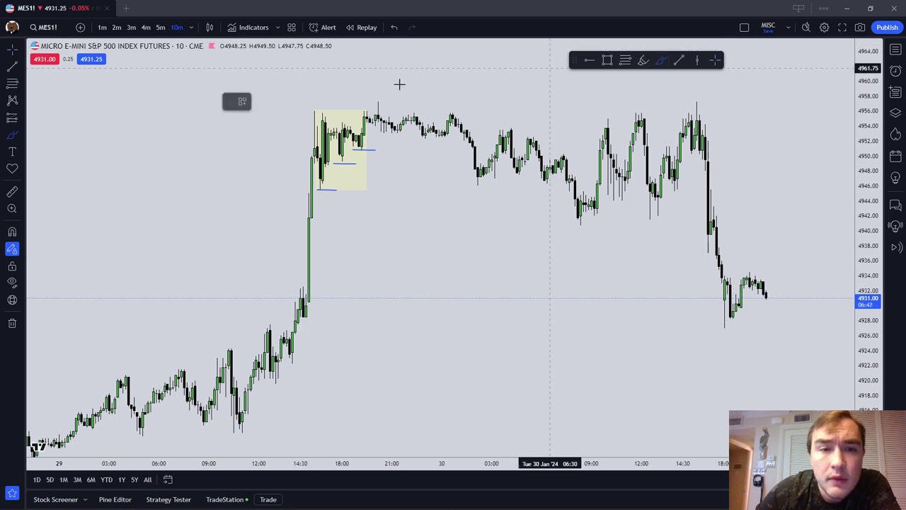
pyautogui.moveTo(228, 101); pyautogui.dragTo(200, 63)
pyautogui.moveTo(399, 101); pyautogui.dragTo(319, 97)
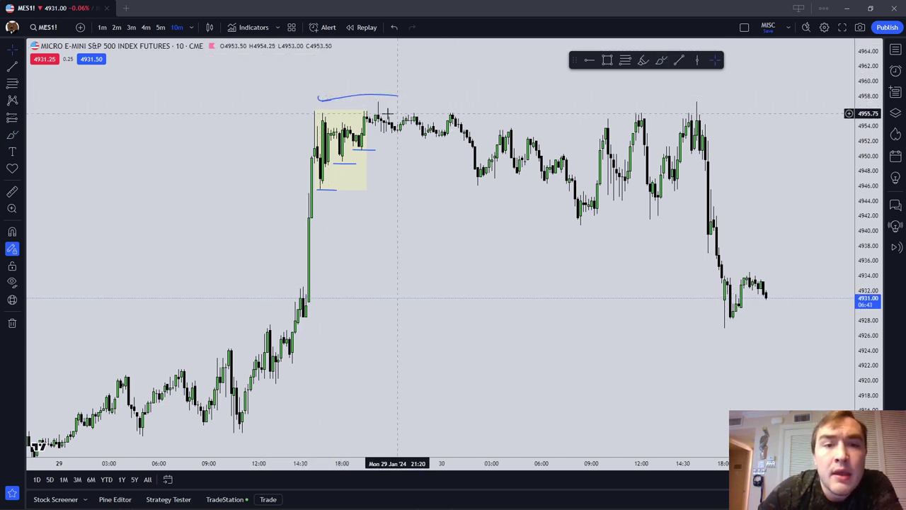
# Clear the rectangle, underlines and arrow by removing all drawings from the chart.
pyautogui.moveTo(494, 144); pyautogui.dragTo(417, 173)
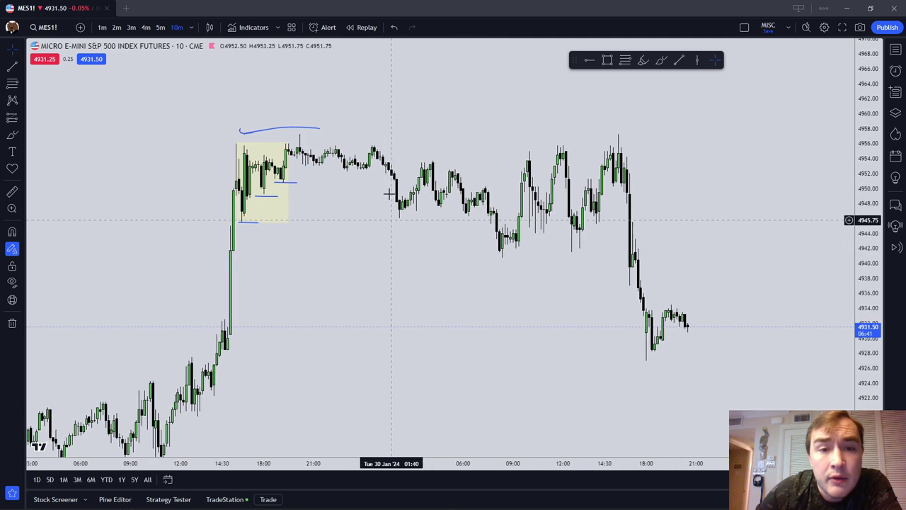
pyautogui.rightClick(386, 147)
pyautogui.click(455, 345)
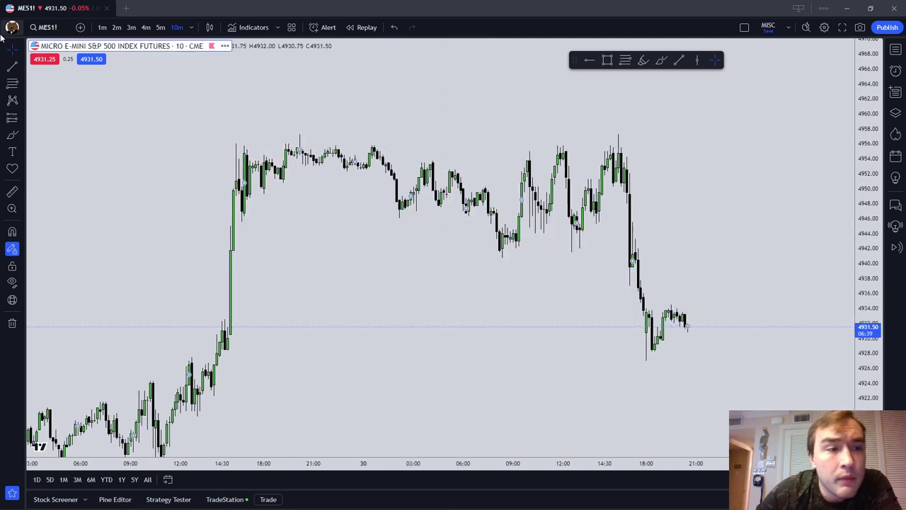
# Draw a rectangle from 4954.00 to 4946.00 around the declining price range that starts 30 January 01:40.
pyautogui.click(607, 60)
pyautogui.moveTo(391, 158)
pyautogui.mouseDown()
pyautogui.moveTo(449, 203)
pyautogui.moveTo(505, 218)
pyautogui.mouseUp()
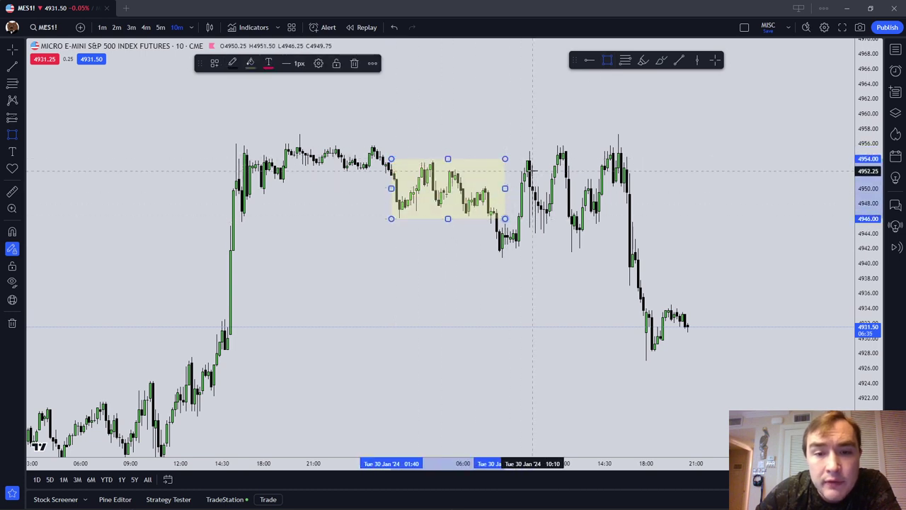
# Replace the rectangle with slanted brush strokes along the rallies of the falling range and a downward arrow to the following low.
pyautogui.click(479, 156)
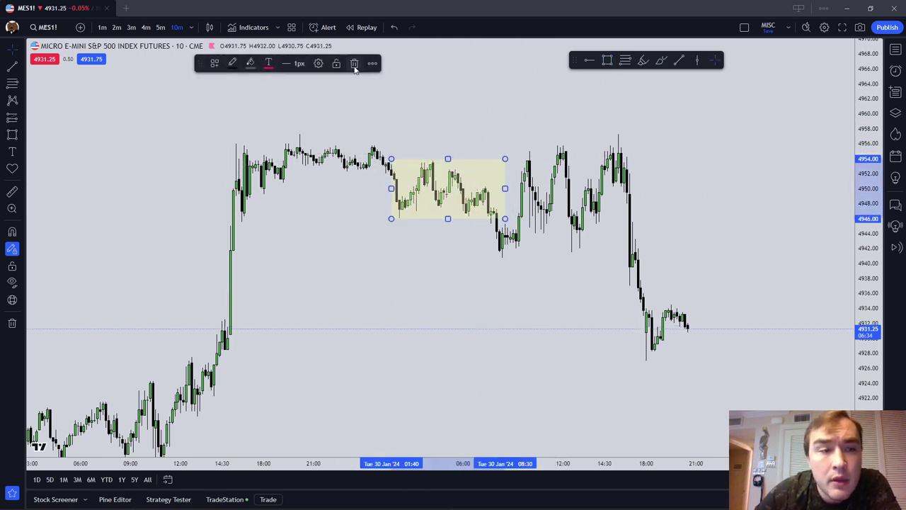
pyautogui.click(353, 61)
pyautogui.click(660, 60)
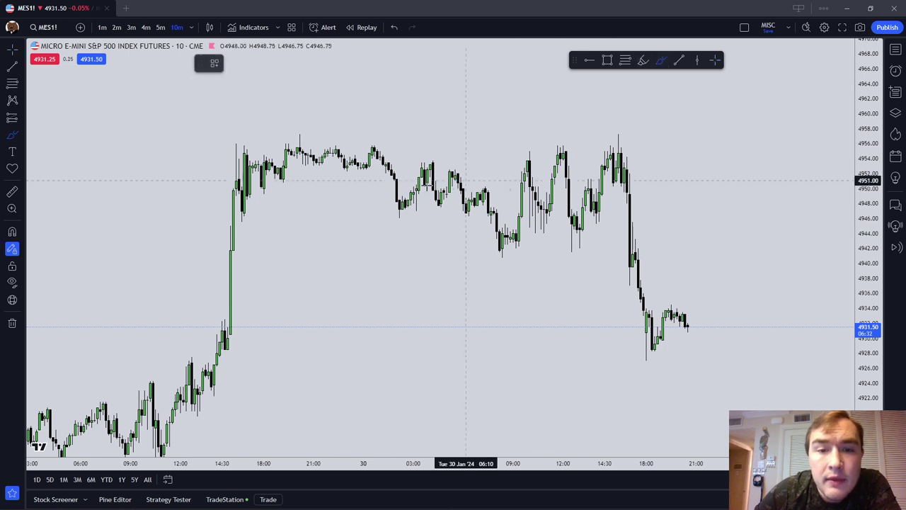
pyautogui.moveTo(431, 162)
pyautogui.mouseDown()
pyautogui.moveTo(395, 195)
pyautogui.moveTo(447, 170)
pyautogui.mouseUp()
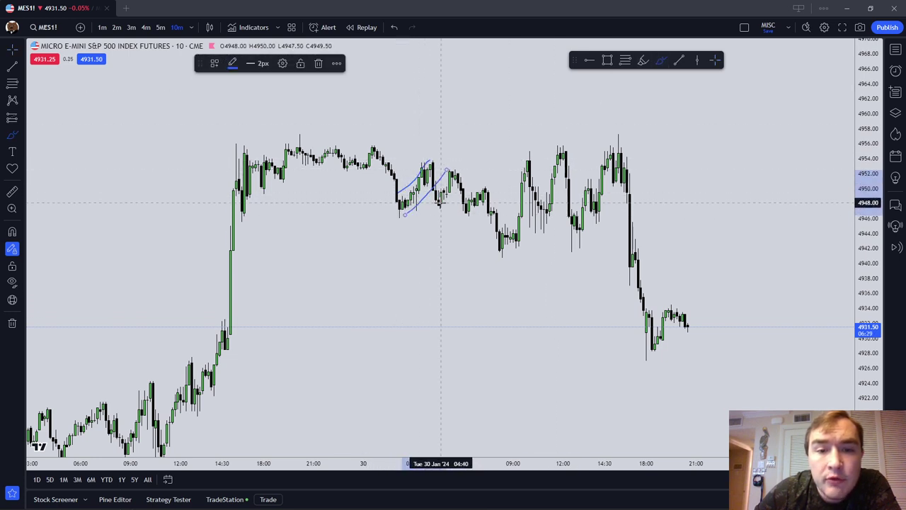
pyautogui.moveTo(435, 201); pyautogui.dragTo(452, 167)
pyautogui.moveTo(444, 208)
pyautogui.mouseDown()
pyautogui.moveTo(466, 173)
pyautogui.moveTo(462, 207)
pyautogui.moveTo(488, 185)
pyautogui.mouseUp()
pyautogui.moveTo(470, 216)
pyautogui.mouseDown()
pyautogui.moveTo(488, 194)
pyautogui.moveTo(488, 249)
pyautogui.mouseUp()
pyautogui.press('Escape')
# Draw two near-horizontal trend lines from the 29 January rally to about 09:00 on 30 January, at about 4942 and 4931.75.
pyautogui.moveTo(364, 246); pyautogui.dragTo(368, 247)
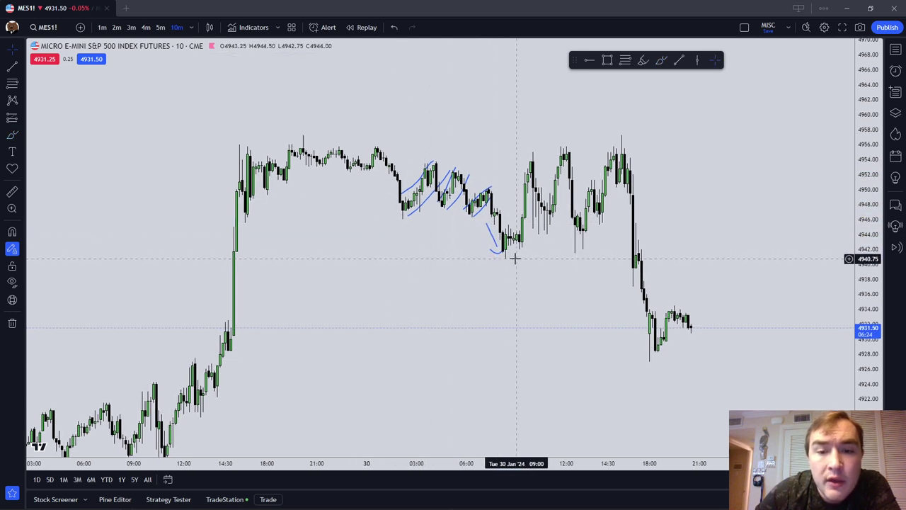
pyautogui.click(12, 66)
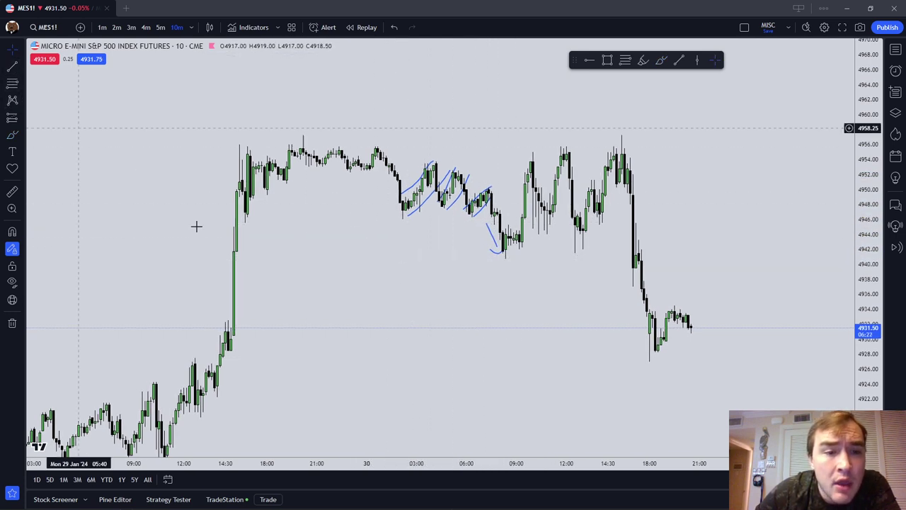
pyautogui.moveTo(234, 250); pyautogui.dragTo(522, 251)
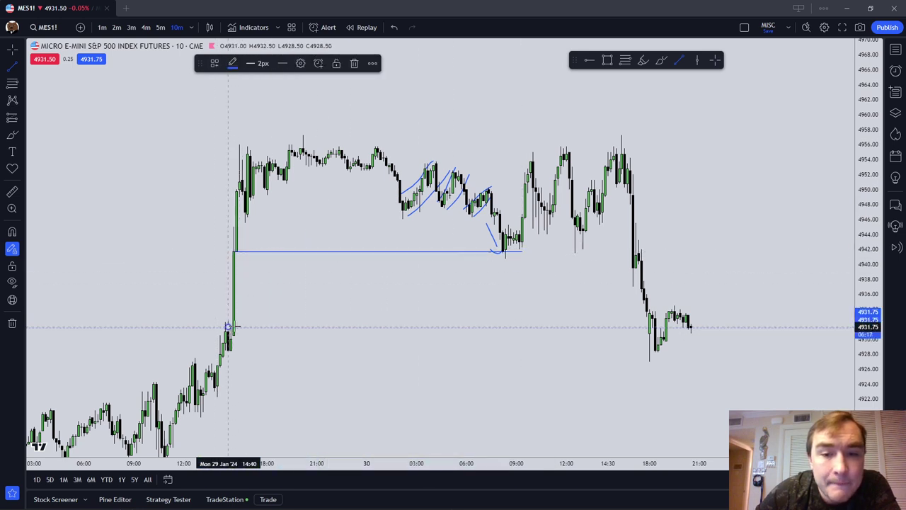
pyautogui.moveTo(228, 326); pyautogui.dragTo(524, 325)
# Remove all drawings from the chart.
pyautogui.rightClick(501, 138)
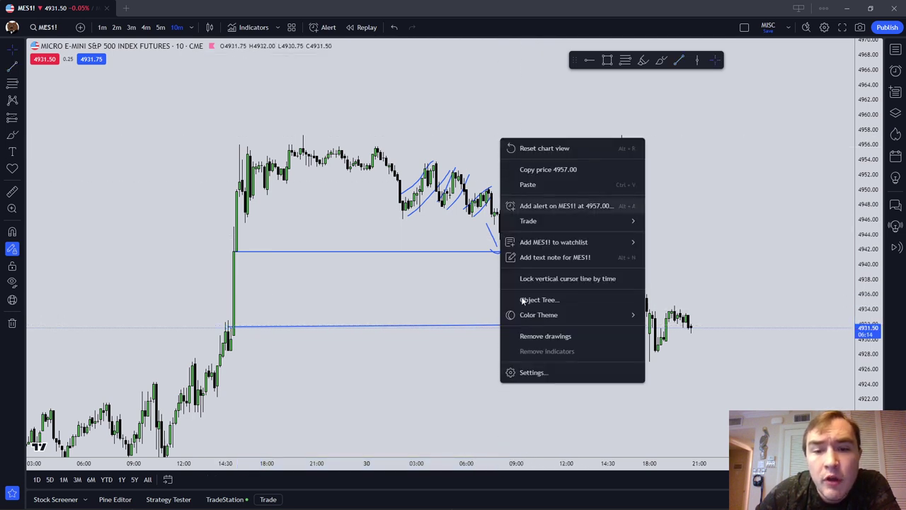
pyautogui.click(545, 336)
pyautogui.click(21, 67)
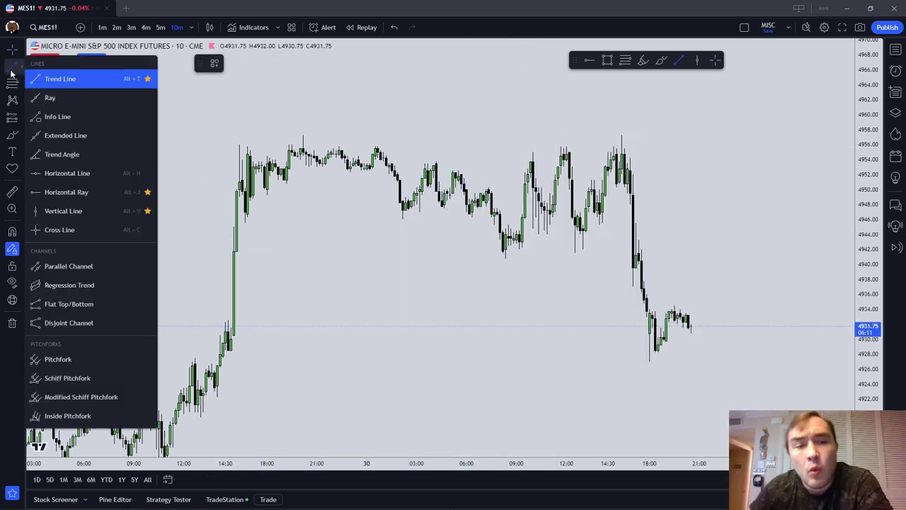
pyautogui.click(49, 80)
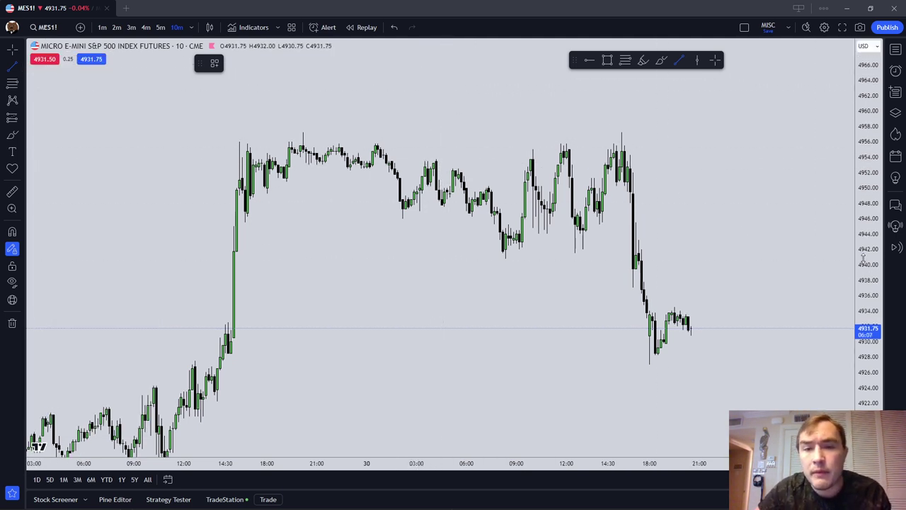
# Enable the magnet and draw a Fibonacci retracement at the 30 January swing high near 04:00, with its 0.5 level at 4953.00.
pyautogui.scroll(3, 623, 177)
pyautogui.moveTo(400, 109); pyautogui.dragTo(451, 152)
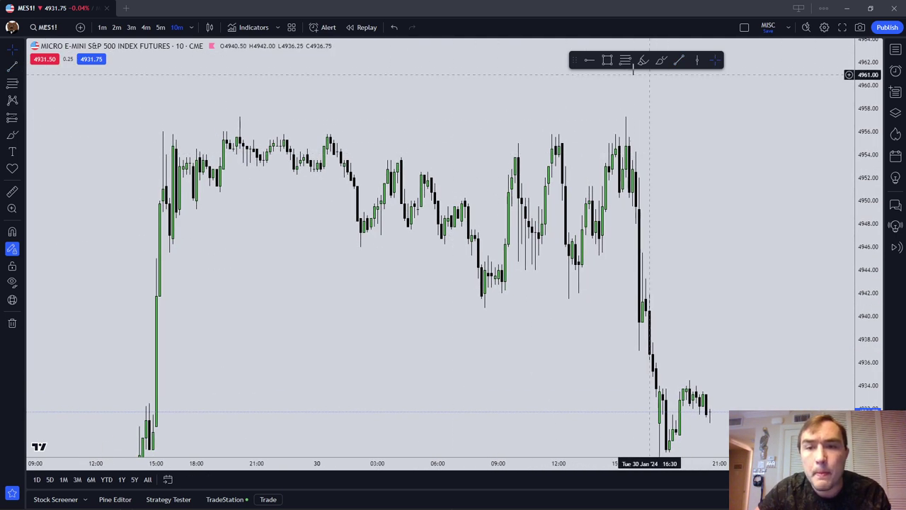
pyautogui.click(625, 60)
pyautogui.click(12, 232)
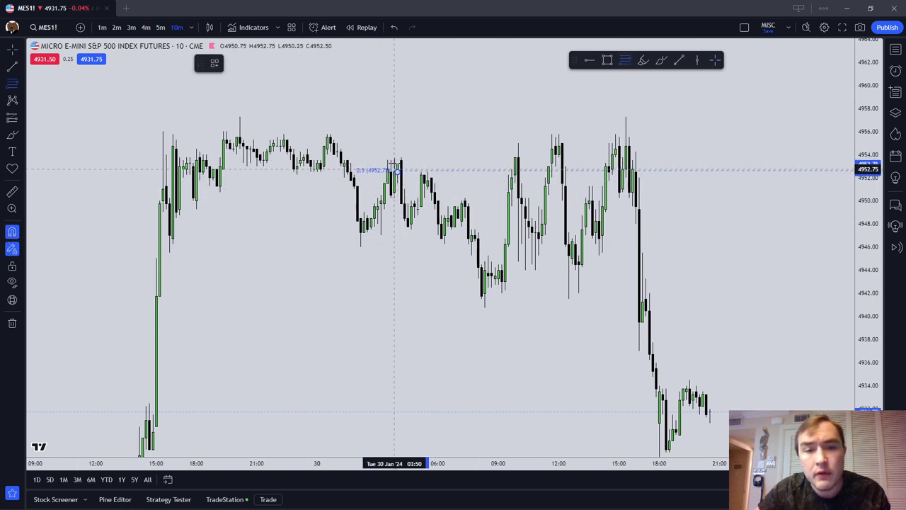
pyautogui.click(401, 161)
pyautogui.press('Escape')
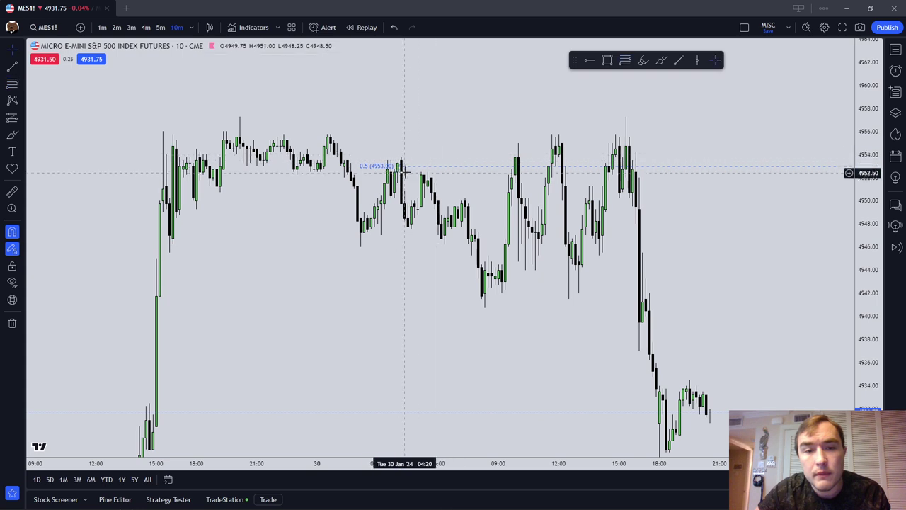
# Adjust the Fibonacci retracement's anchors so its 0.5 level sits at 4952.00.
pyautogui.moveTo(404, 161); pyautogui.dragTo(398, 163)
pyautogui.click(431, 174)
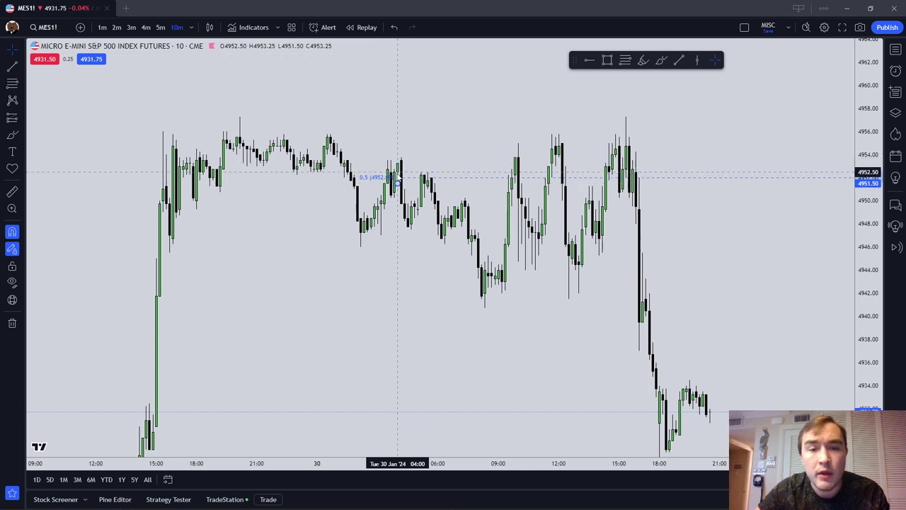
pyautogui.click(398, 173)
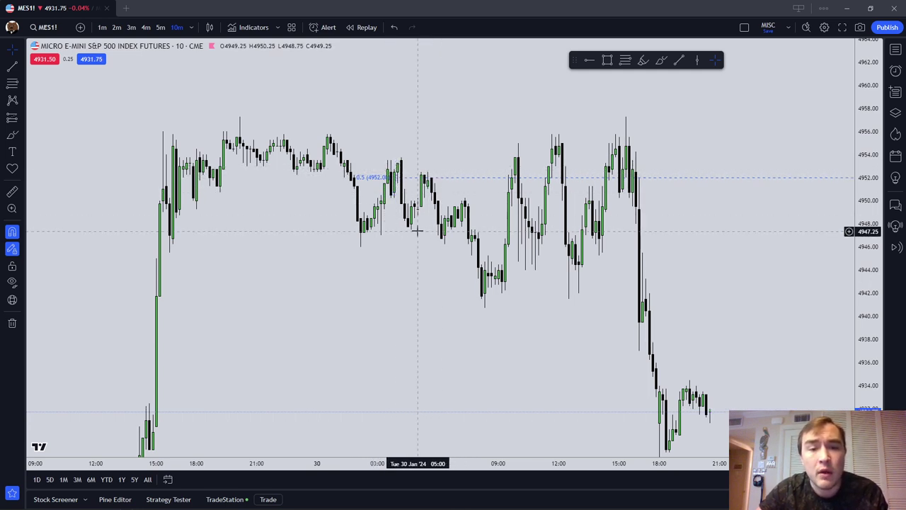
# Draw a rectangle from 4950.00 to 4946.50 over the small consolidation starting about 06:00 on 30 January.
pyautogui.moveTo(464, 226); pyautogui.dragTo(440, 215)
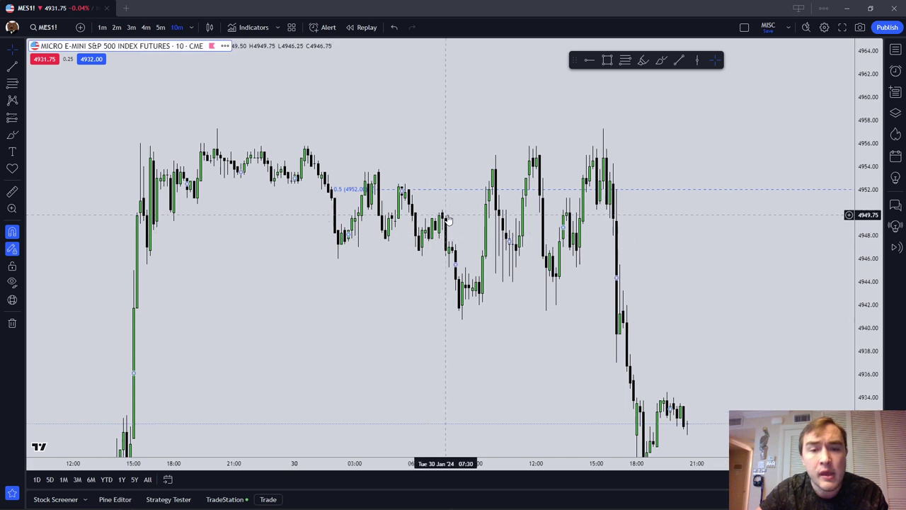
pyautogui.click(606, 61)
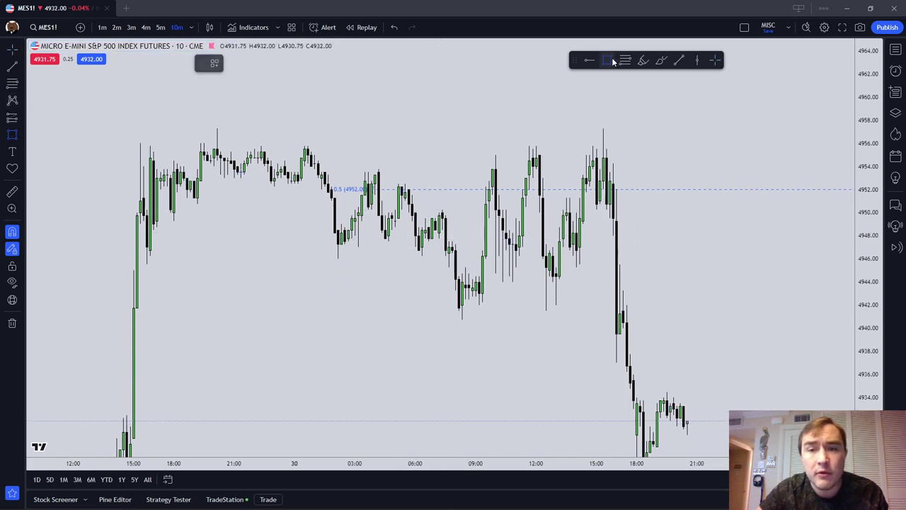
pyautogui.moveTo(415, 213)
pyautogui.mouseDown()
pyautogui.moveTo(433, 221)
pyautogui.moveTo(452, 253)
pyautogui.mouseUp()
pyautogui.press('Escape')
# Delete the Fibonacci retracement from the chart.
pyautogui.click(379, 191)
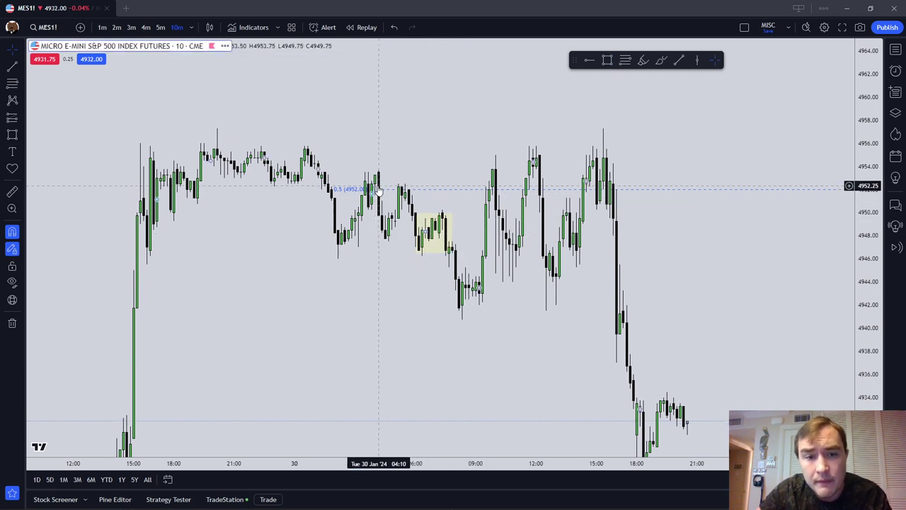
pyautogui.click(385, 189)
pyautogui.click(320, 64)
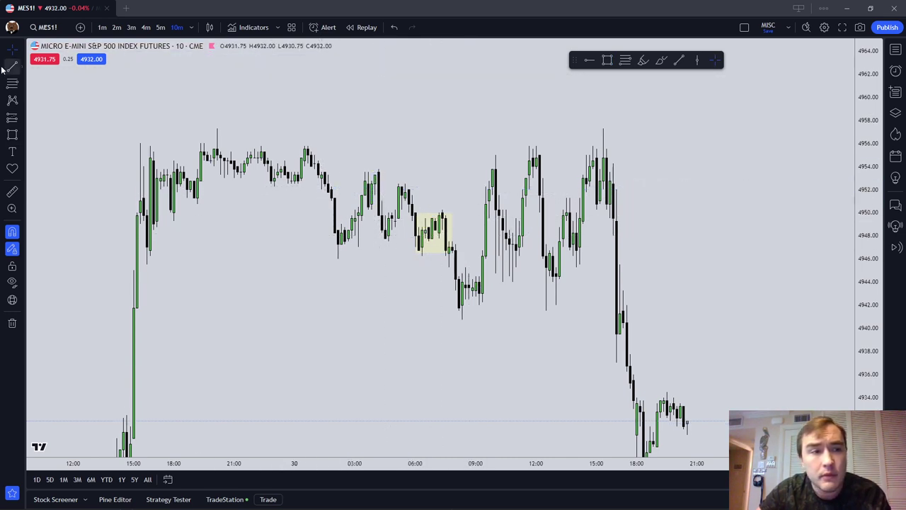
pyautogui.click(12, 66)
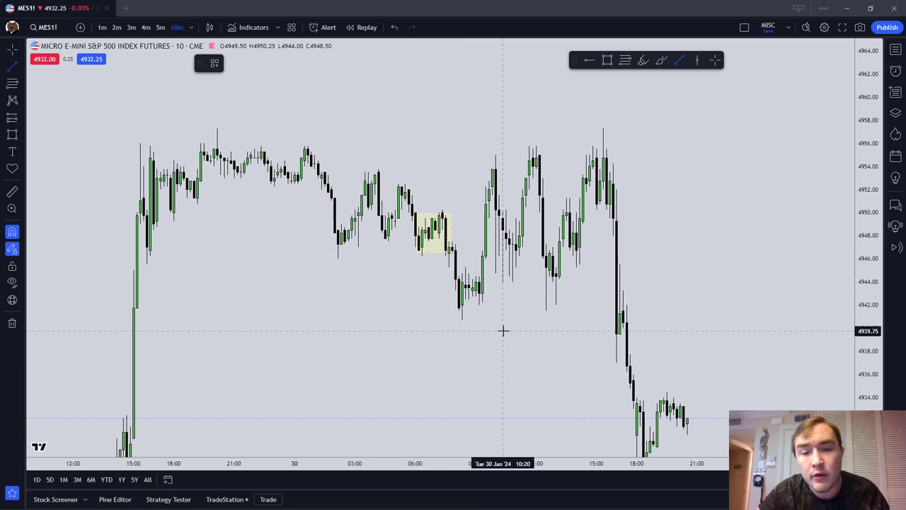
pyautogui.press('Escape')
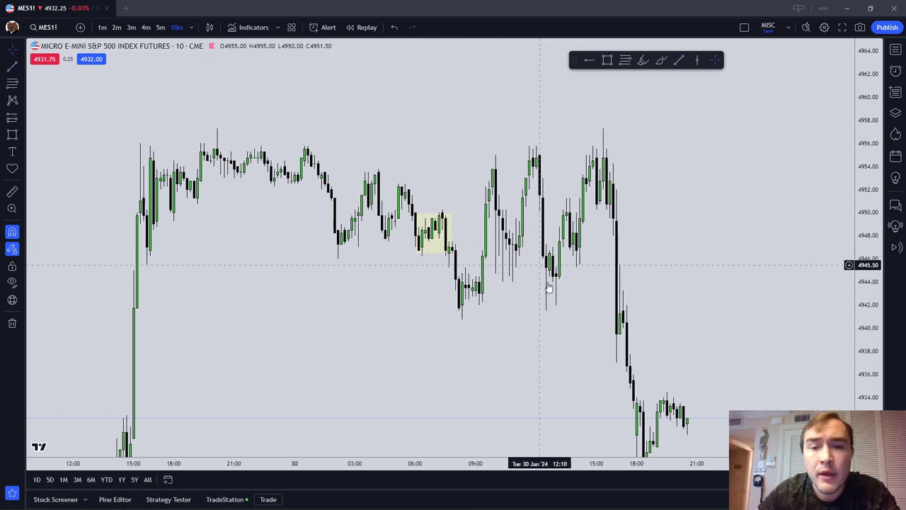
# Delete the rectangle over the small consolidation.
pyautogui.moveTo(541, 290); pyautogui.dragTo(411, 303)
pyautogui.click(343, 244)
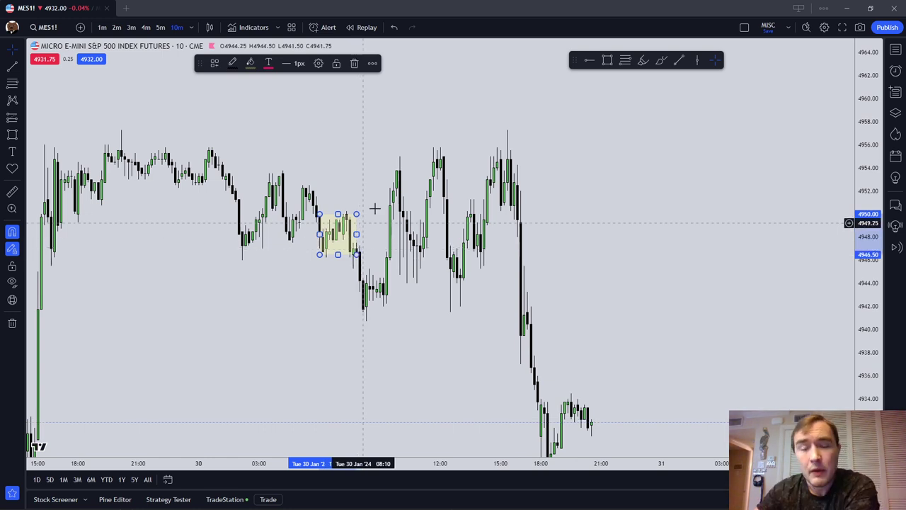
pyautogui.click(355, 50)
pyautogui.click(345, 218)
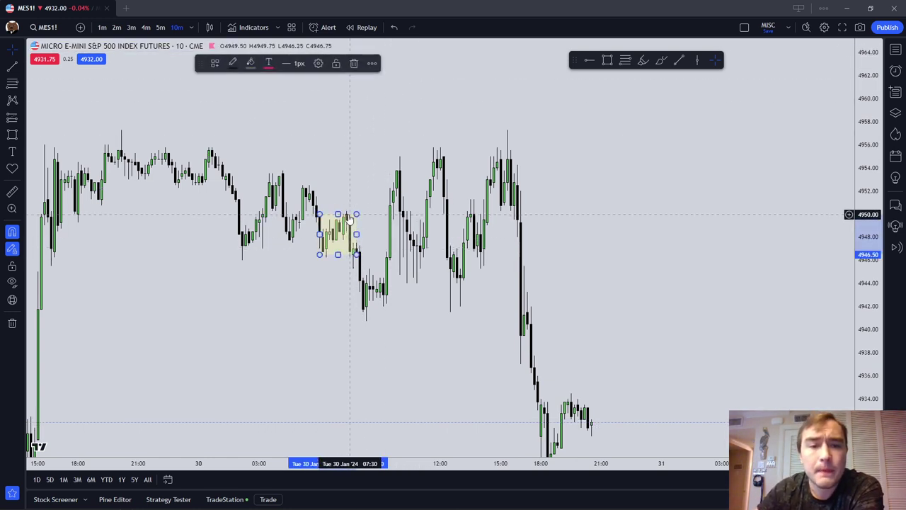
pyautogui.press('Delete')
# Draw a rectangle from 4951.00 to 4945.25 over the 30 January consolidation between about 12:50 and 14:30.
pyautogui.moveTo(385, 101); pyautogui.dragTo(427, 95)
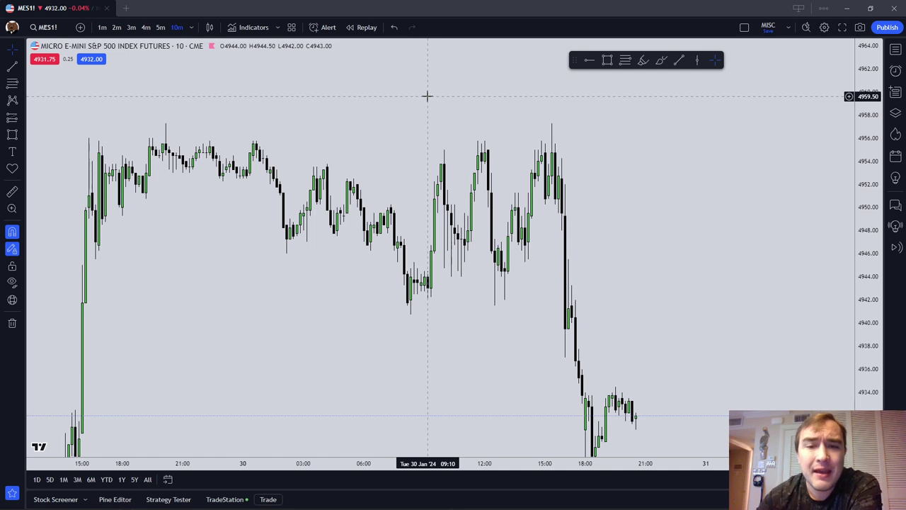
pyautogui.moveTo(587, 132); pyautogui.dragTo(465, 144)
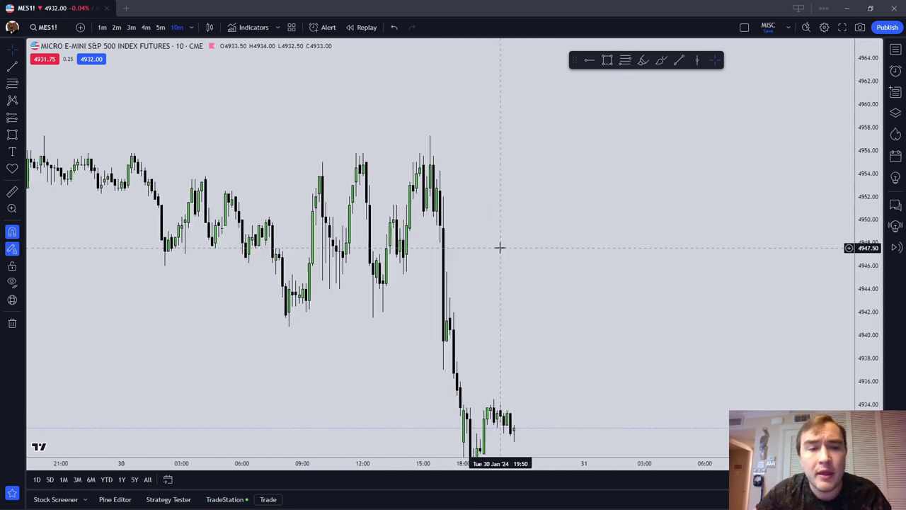
pyautogui.click(607, 59)
pyautogui.moveTo(378, 207)
pyautogui.mouseDown()
pyautogui.moveTo(412, 278)
pyautogui.moveTo(396, 263)
pyautogui.moveTo(404, 279)
pyautogui.mouseUp()
pyautogui.click(427, 272)
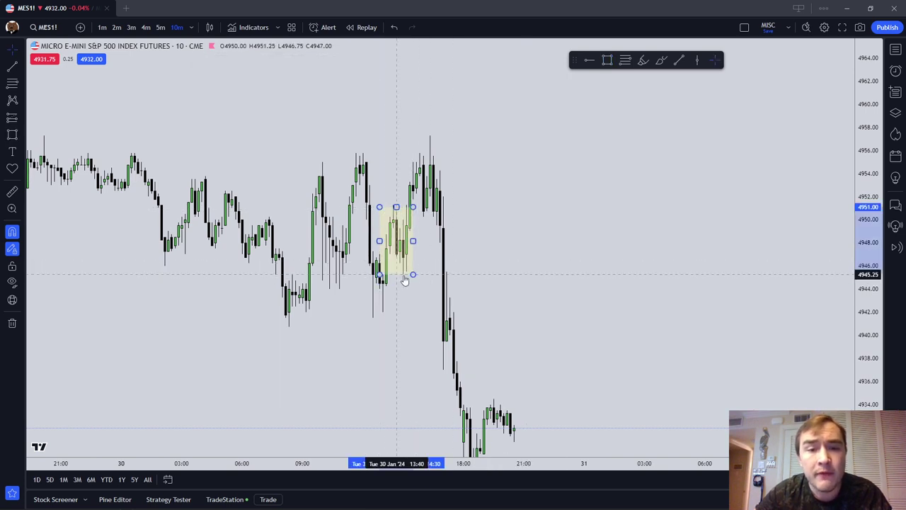
pyautogui.click(554, 267)
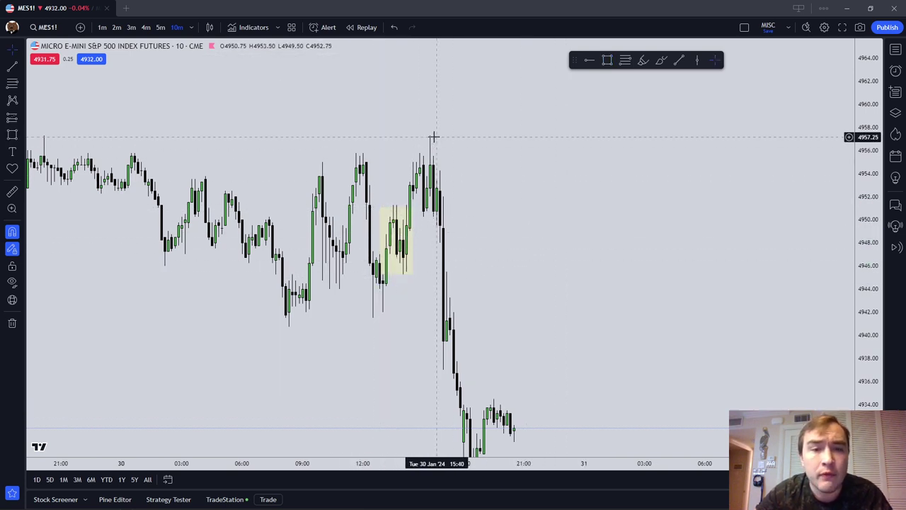
# Brush two short horizontal lines across the lower part of the rectangle, at about 4947.00 and 4945.25.
pyautogui.scroll(-2, 432, 156)
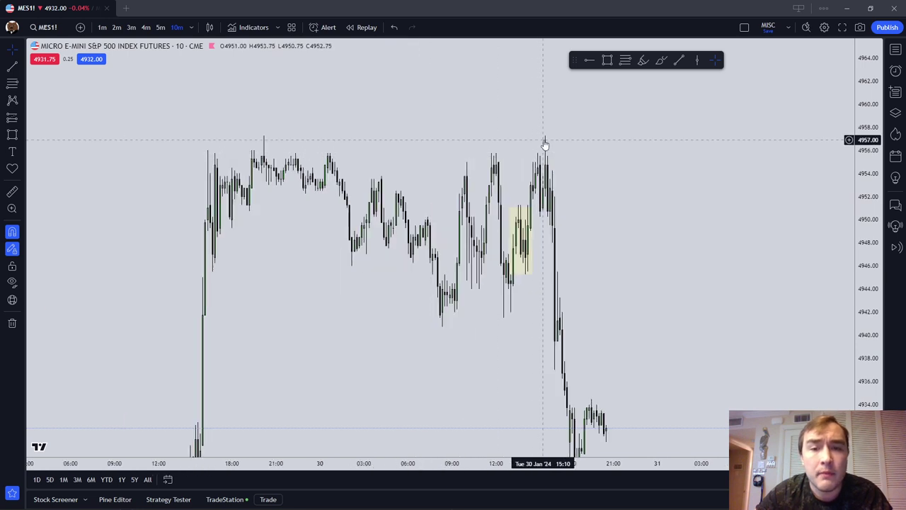
pyautogui.moveTo(532, 140); pyautogui.dragTo(487, 130)
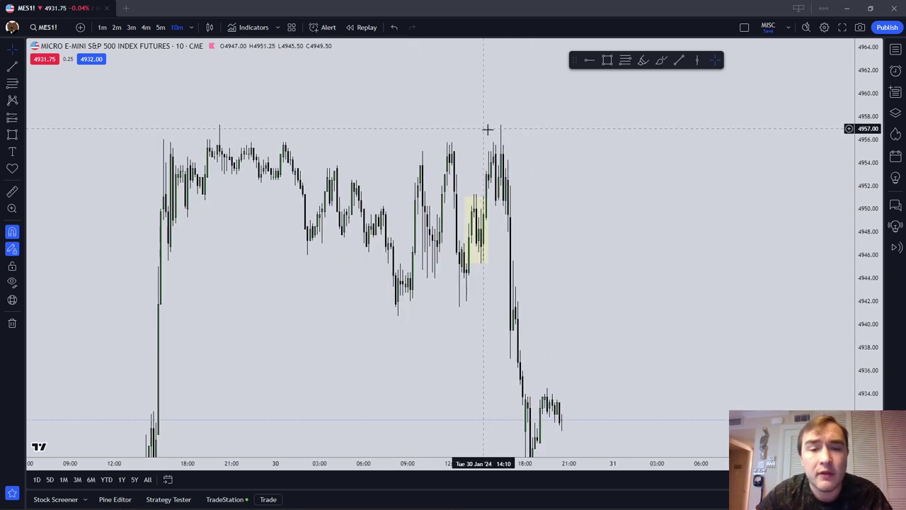
pyautogui.scroll(1, 541, 134)
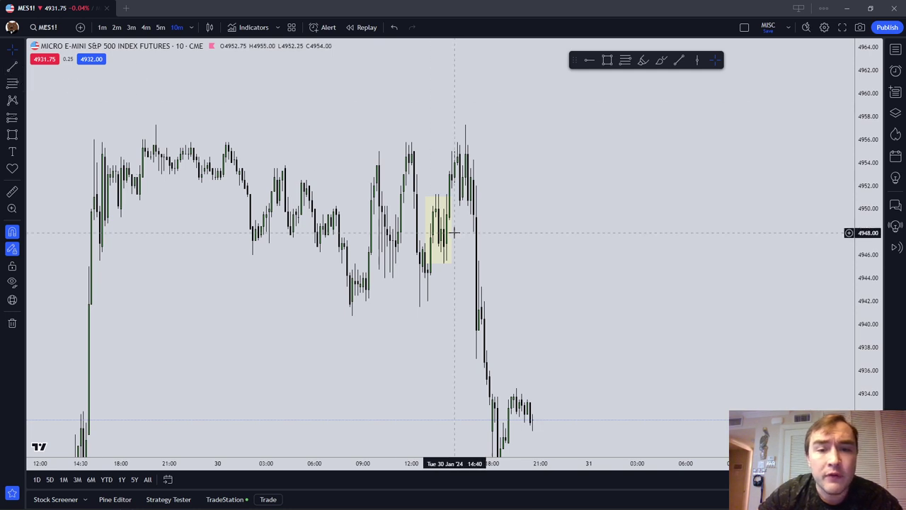
pyautogui.click(428, 225)
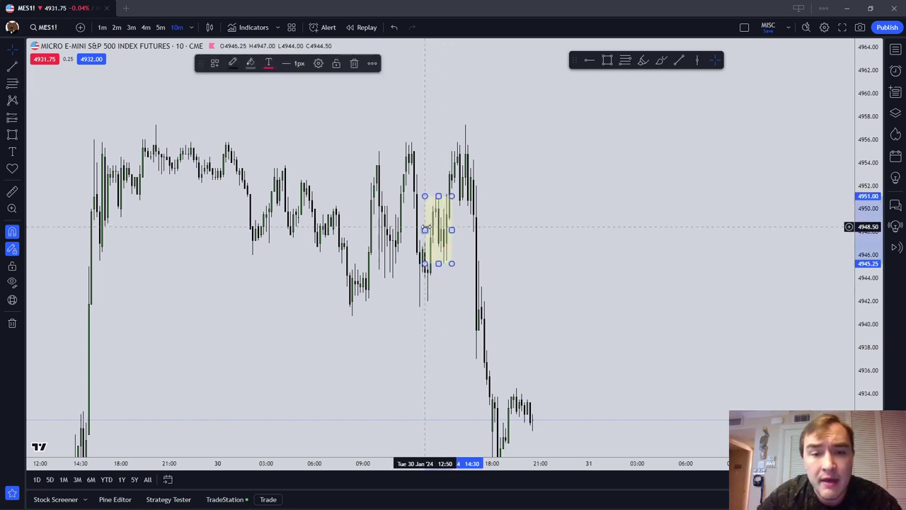
pyautogui.click(560, 224)
pyautogui.click(661, 60)
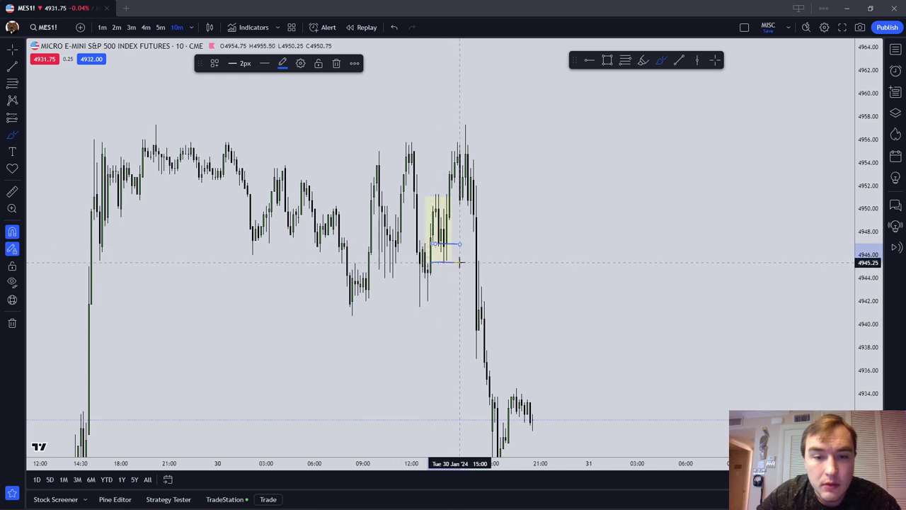
pyautogui.press('Escape')
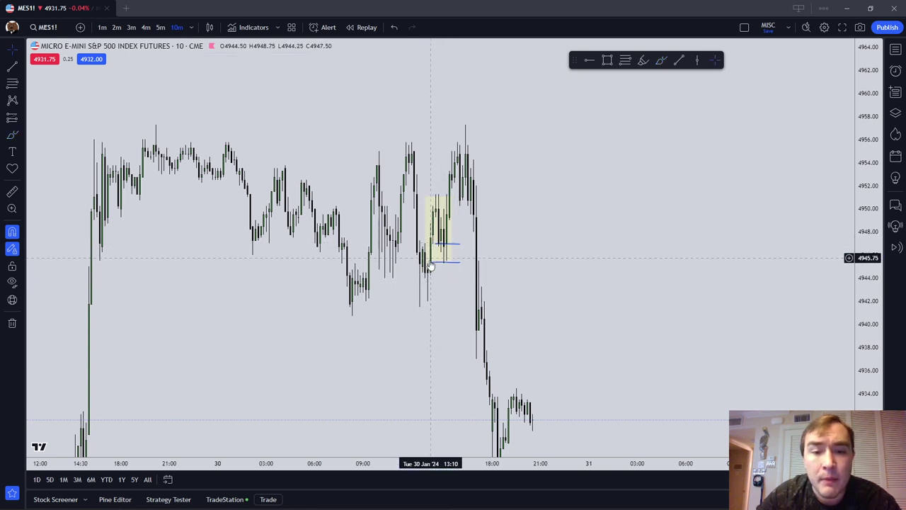
pyautogui.click(443, 216)
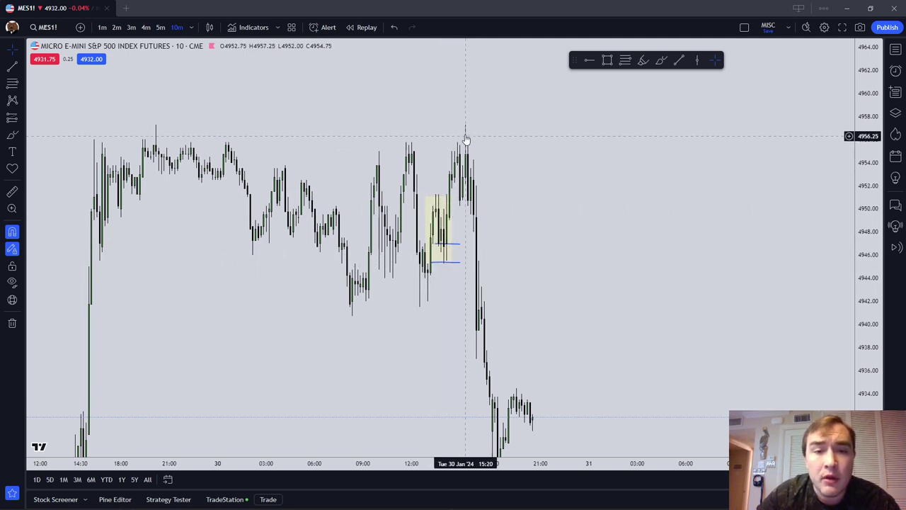
# Draw a horizontal trend line at 4955.75 from 11:40 to 21:10 on 30 January and apply the BUYSIDE LIQUIDITY template.
pyautogui.click(12, 65)
pyautogui.click(543, 142)
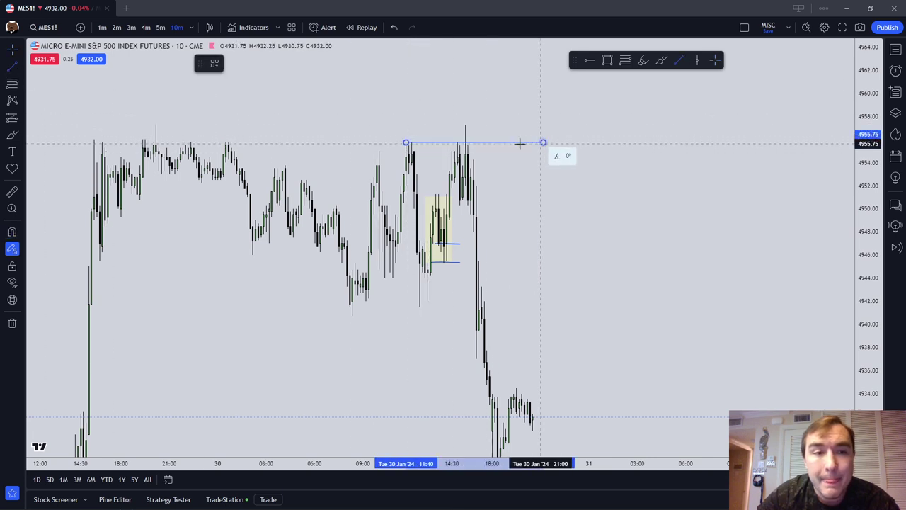
pyautogui.click(215, 62)
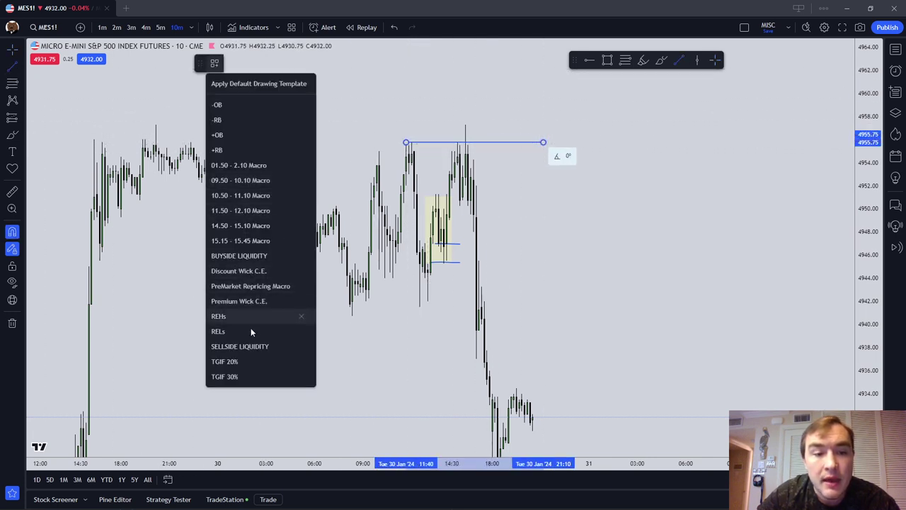
pyautogui.click(239, 256)
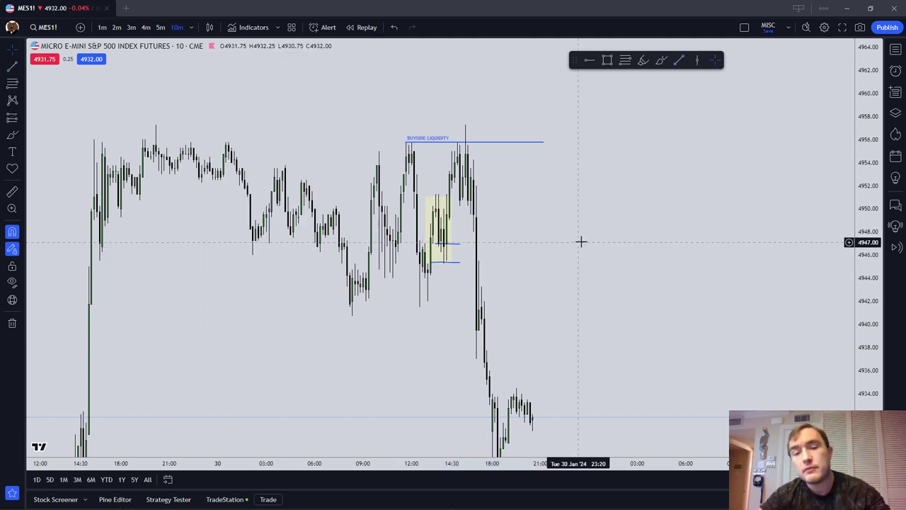
# Look back through the price history to the 23–24 January rally and the decline after it.
pyautogui.moveTo(618, 257); pyautogui.dragTo(641, 225)
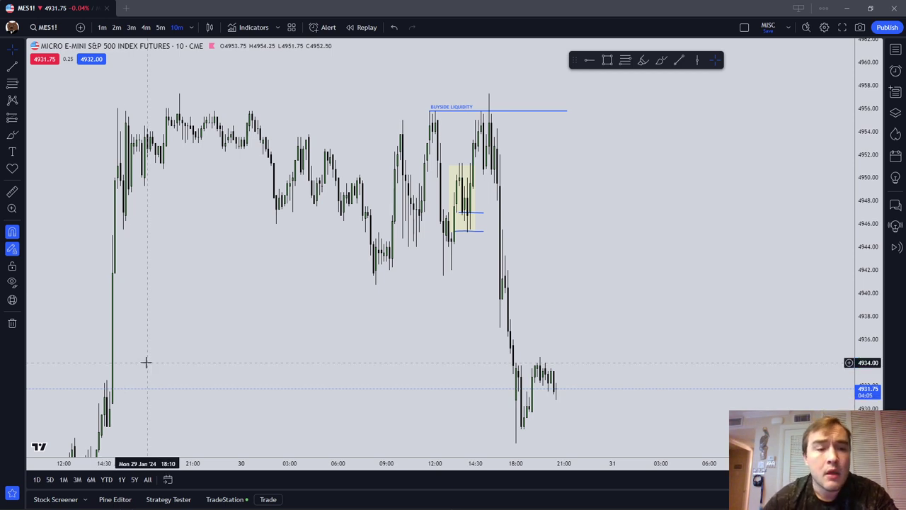
pyautogui.moveTo(198, 366); pyautogui.dragTo(491, 216)
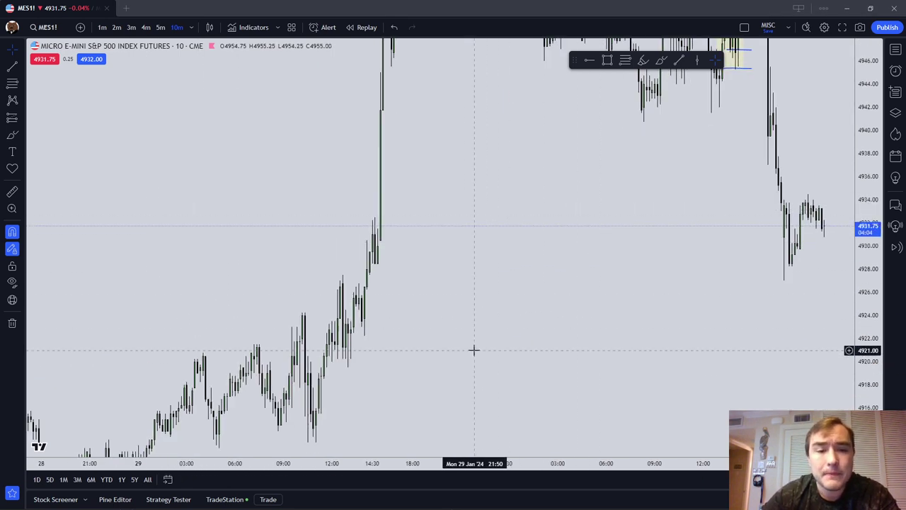
pyautogui.moveTo(480, 349); pyautogui.dragTo(728, 184)
pyautogui.scroll(-3, 728, 184)
pyautogui.moveTo(430, 348); pyautogui.dragTo(675, 196)
pyautogui.moveTo(453, 263); pyautogui.dragTo(761, 274)
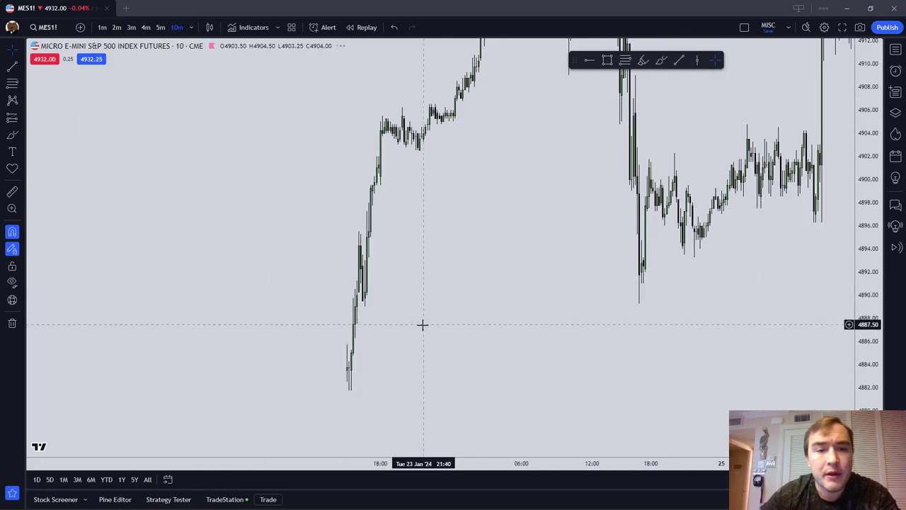
pyautogui.scroll(2, 422, 323)
pyautogui.moveTo(398, 330); pyautogui.dragTo(575, 381)
pyautogui.moveTo(697, 344); pyautogui.dragTo(583, 378)
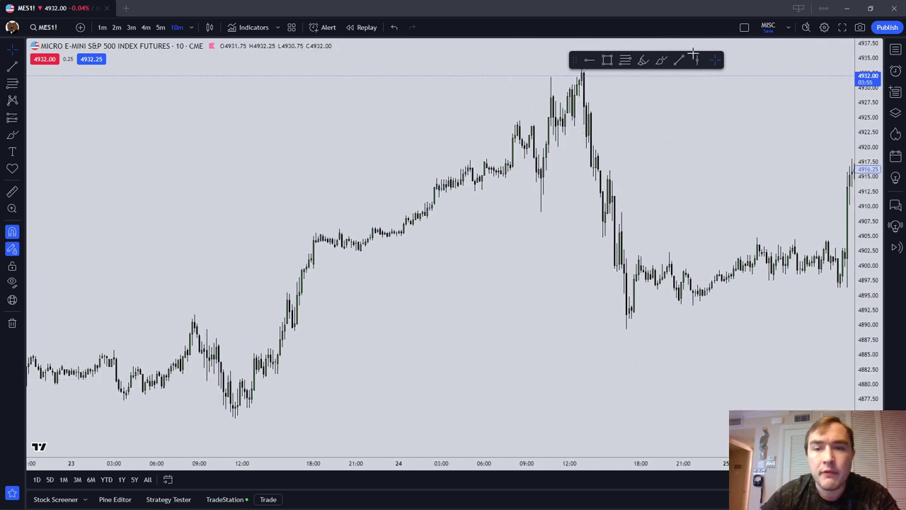
# Move the floating drawing toolbar clear of the candles and draw a rectangle over the 23–24 January rally, from about 4934 to 4874.
pyautogui.moveTo(573, 57); pyautogui.dragTo(691, 52)
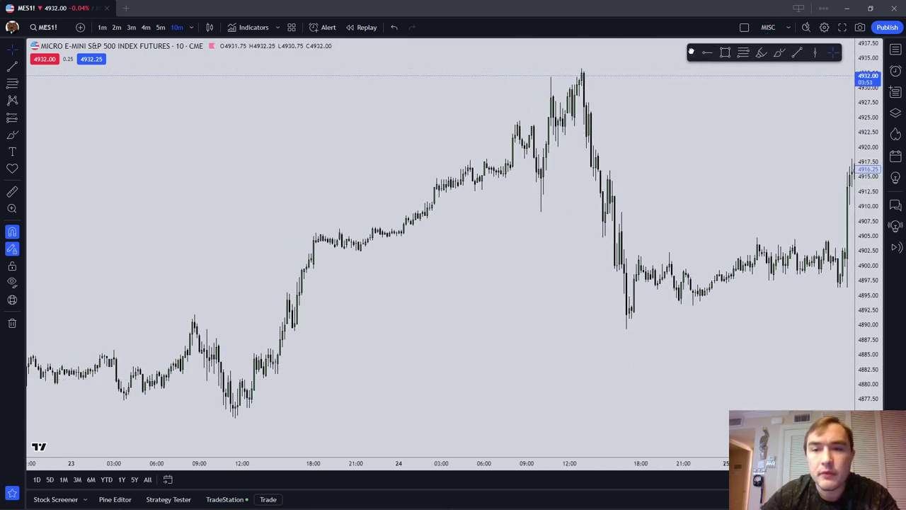
pyautogui.click(725, 53)
pyautogui.moveTo(166, 63)
pyautogui.mouseDown()
pyautogui.moveTo(470, 208)
pyautogui.moveTo(617, 439)
pyautogui.moveTo(595, 427)
pyautogui.moveTo(595, 416)
pyautogui.mouseUp()
pyautogui.click(165, 239)
pyautogui.moveTo(165, 239); pyautogui.dragTo(217, 239)
pyautogui.click(786, 87)
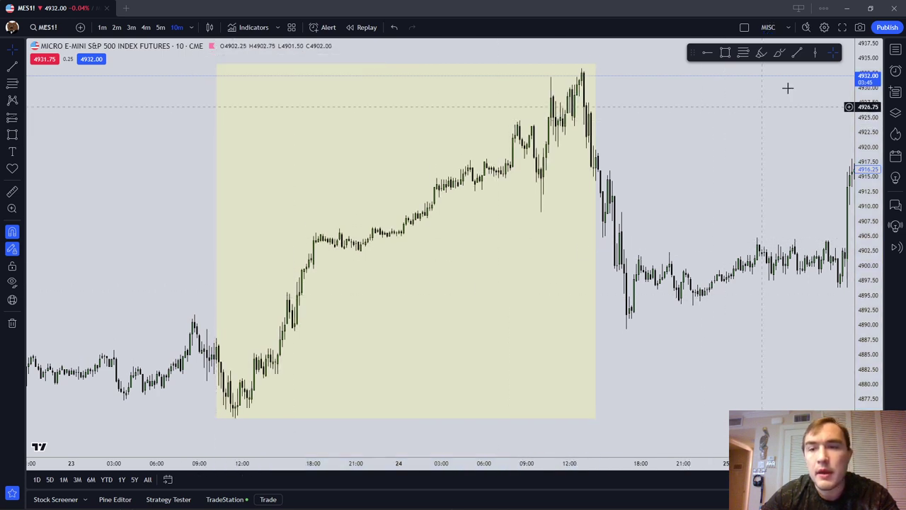
# Brush short lines under the rally's pullback lows at about 4889, 4881, 4902, 4905 and 4913, and circle the low wick near 4910.
pyautogui.click(778, 54)
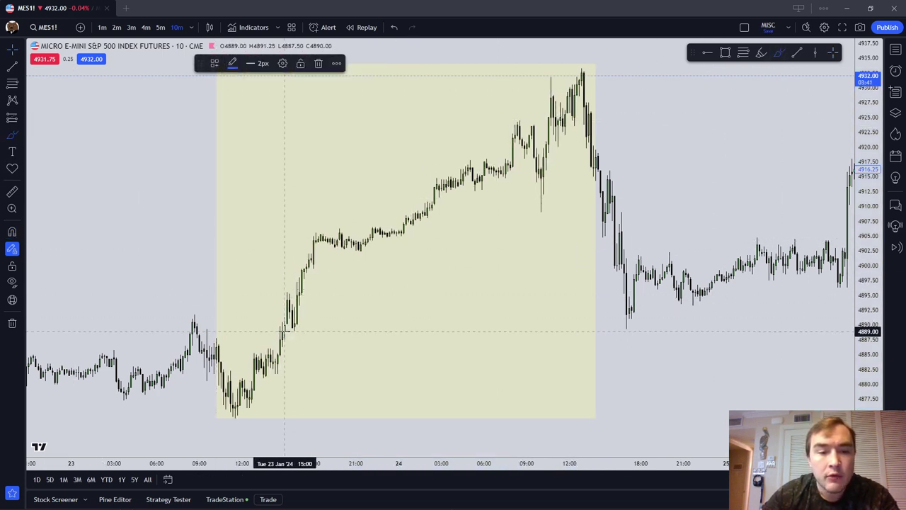
pyautogui.moveTo(285, 331); pyautogui.dragTo(313, 331)
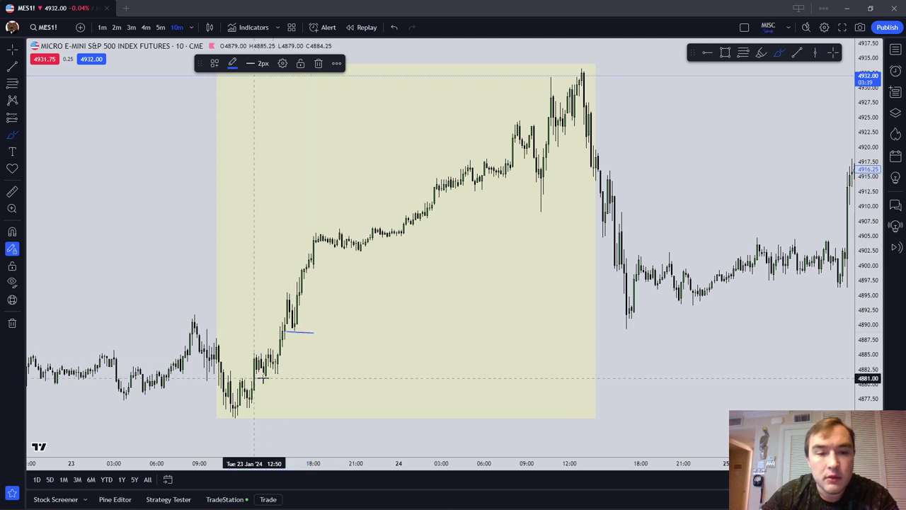
pyautogui.moveTo(256, 378); pyautogui.dragTo(297, 378)
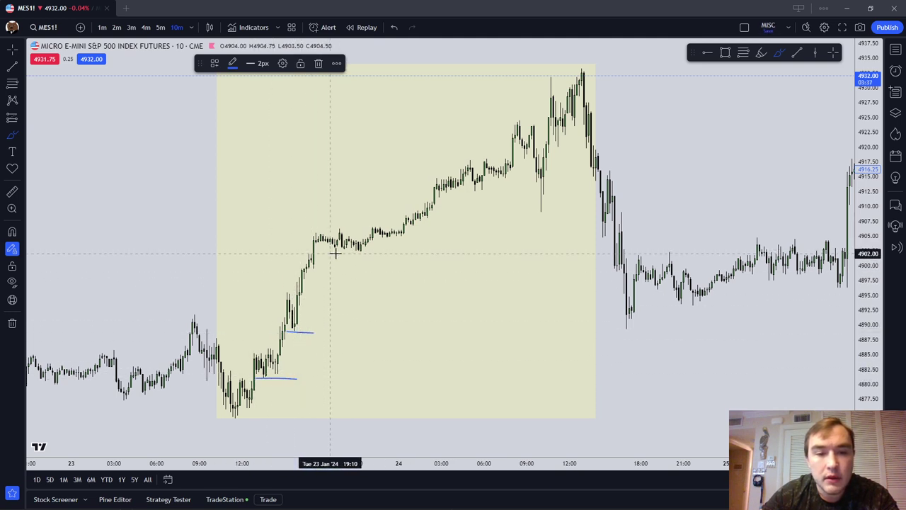
pyautogui.moveTo(331, 252)
pyautogui.mouseDown()
pyautogui.moveTo(380, 251)
pyautogui.moveTo(423, 235)
pyautogui.mouseUp()
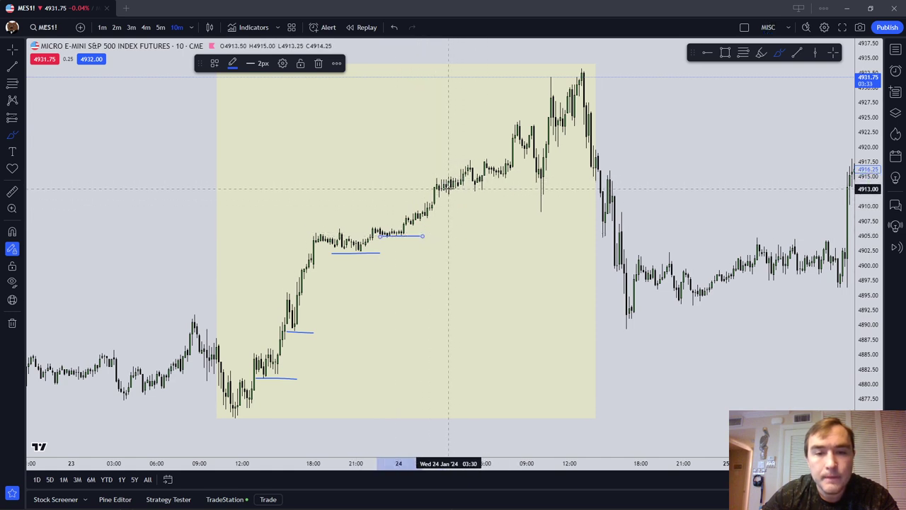
pyautogui.moveTo(449, 189)
pyautogui.mouseDown()
pyautogui.moveTo(501, 190)
pyautogui.moveTo(546, 211)
pyautogui.moveTo(527, 201)
pyautogui.mouseUp()
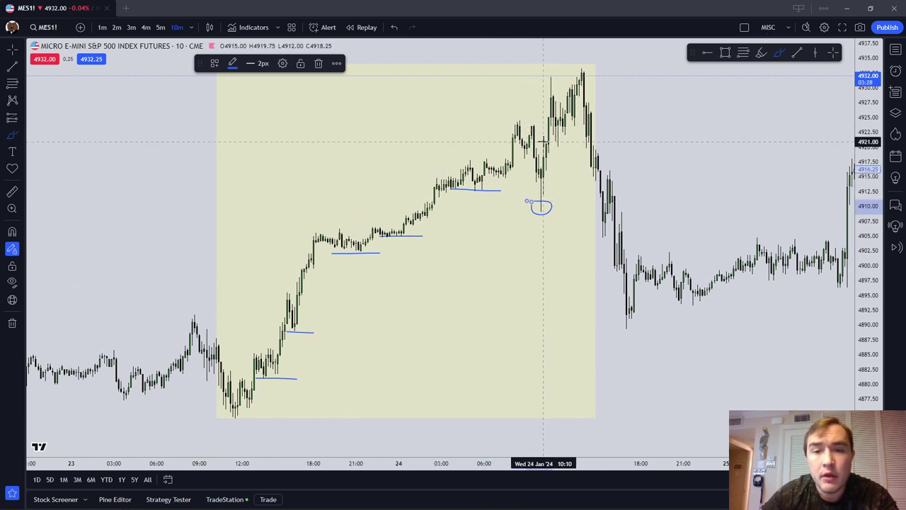
# Brush short lines under the lows near the rally's peak, between about 4921 and 4925, and mark the 4932 high with a line and arrow.
pyautogui.moveTo(543, 142)
pyautogui.mouseDown()
pyautogui.moveTo(577, 141)
pyautogui.moveTo(589, 116)
pyautogui.mouseUp()
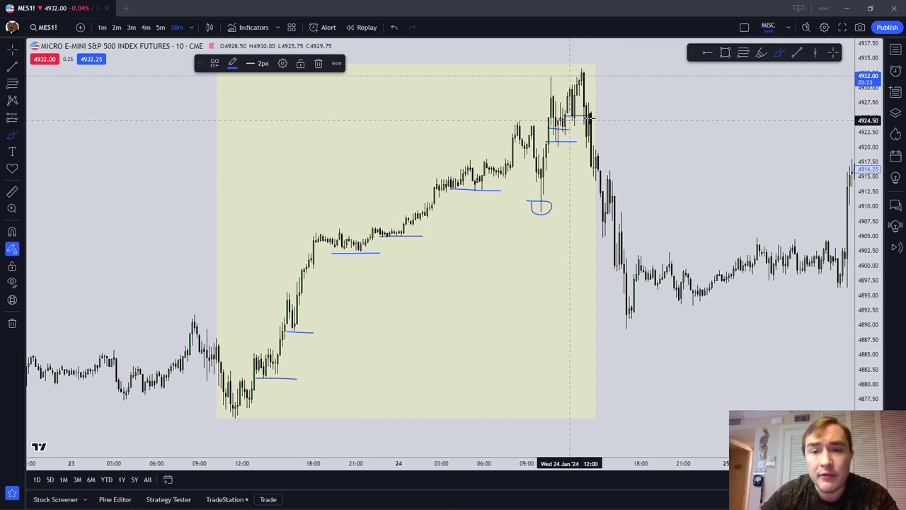
pyautogui.moveTo(613, 58)
pyautogui.mouseDown()
pyautogui.moveTo(549, 75)
pyautogui.moveTo(626, 76)
pyautogui.mouseUp()
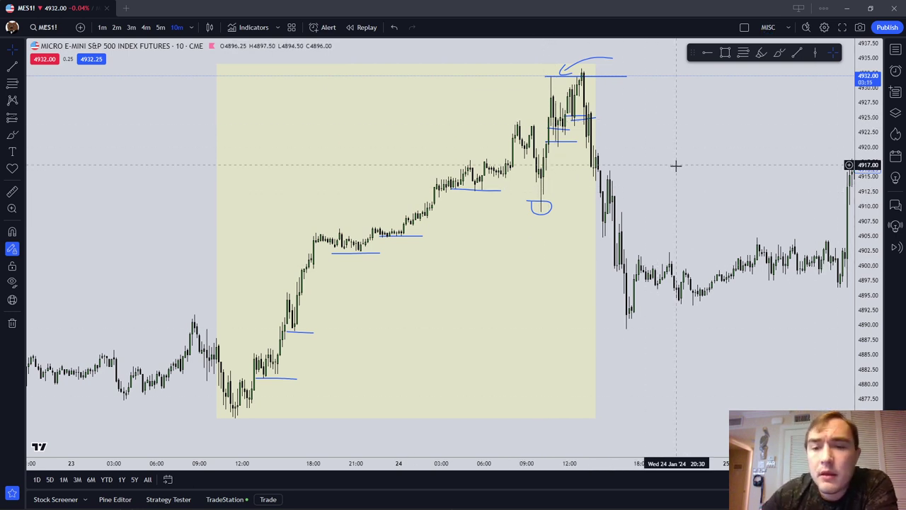
# Remove all drawings from the chart.
pyautogui.moveTo(676, 163); pyautogui.dragTo(517, 186)
pyautogui.rightClick(516, 186)
pyautogui.click(609, 375)
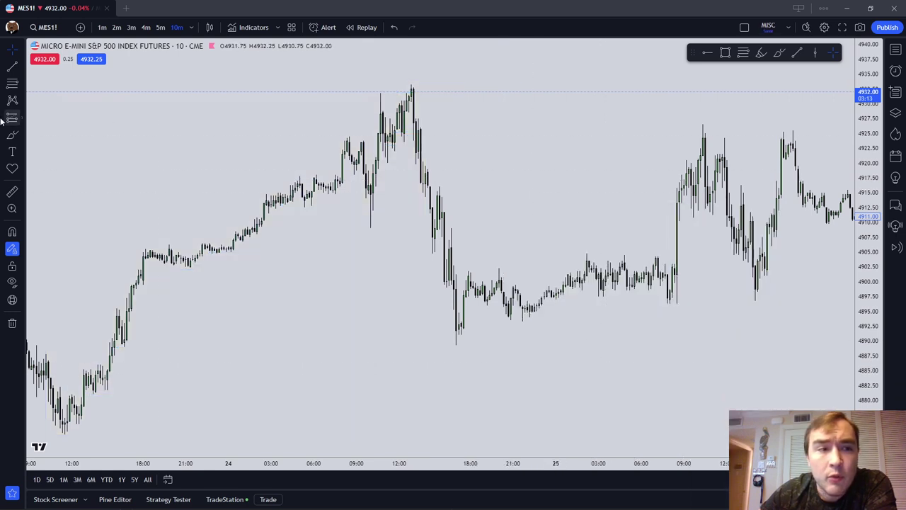
# Draw a rectangle over the 24 January decline, from about 4933 to 4889 and from about 12:20 to 20:50.
pyautogui.click(725, 52)
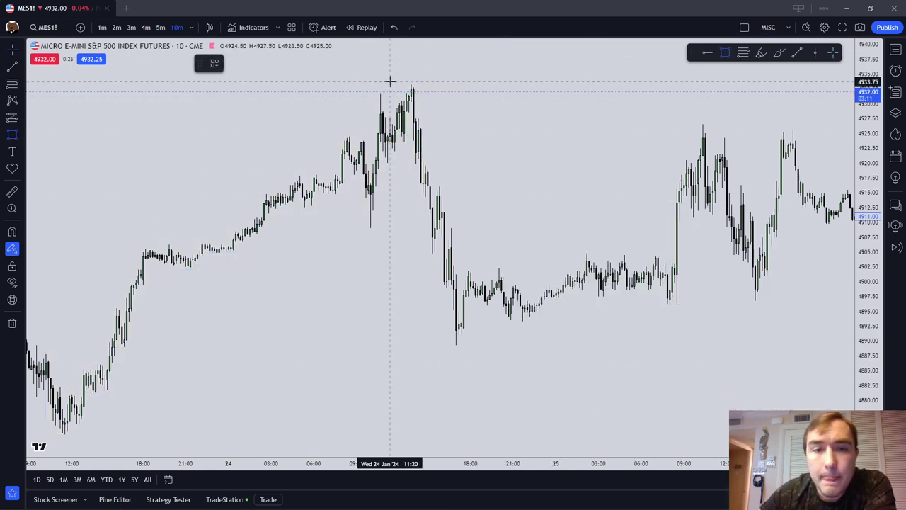
pyautogui.moveTo(403, 84)
pyautogui.mouseDown()
pyautogui.moveTo(507, 347)
pyautogui.moveTo(560, 342)
pyautogui.moveTo(510, 345)
pyautogui.mouseUp()
pyautogui.click(574, 233)
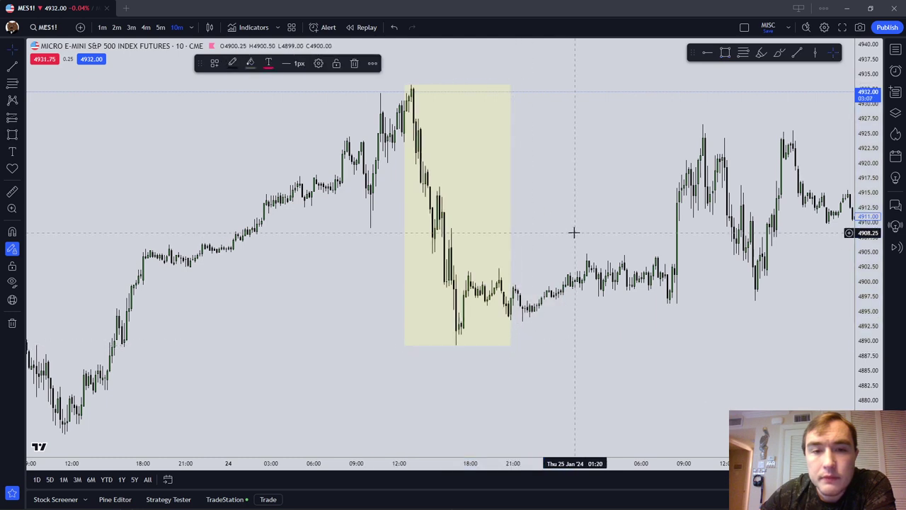
# Brush short lines from about 4930 to 4918 down the decline, circling nearby candles, and add arrows at the lower highs near 4915 and 4908.
pyautogui.click(779, 52)
pyautogui.moveTo(431, 119)
pyautogui.mouseDown()
pyautogui.moveTo(425, 103)
pyautogui.moveTo(410, 158)
pyautogui.moveTo(425, 129)
pyautogui.mouseUp()
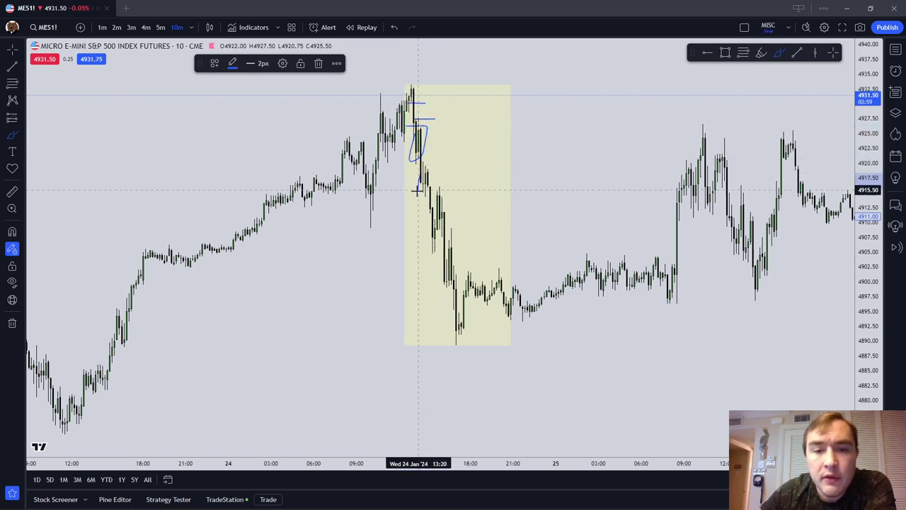
pyautogui.moveTo(425, 174)
pyautogui.mouseDown()
pyautogui.moveTo(405, 172)
pyautogui.moveTo(455, 196)
pyautogui.mouseUp()
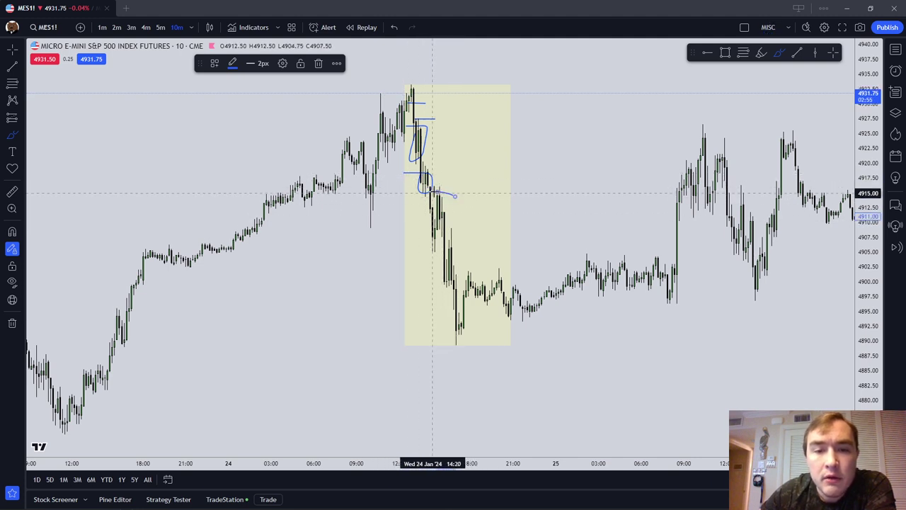
pyautogui.moveTo(456, 180)
pyautogui.mouseDown()
pyautogui.moveTo(446, 196)
pyautogui.moveTo(460, 238)
pyautogui.moveTo(470, 233)
pyautogui.mouseUp()
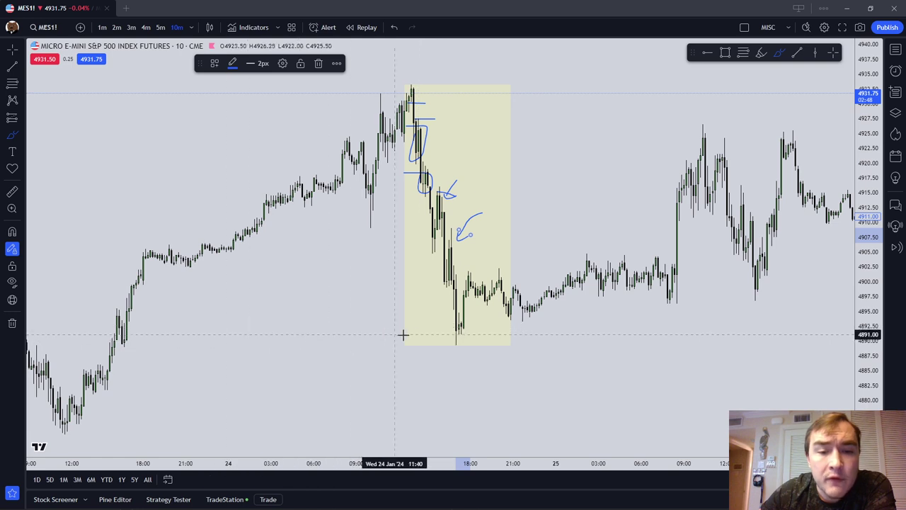
# Brush a curved arrow from the decline's low back to the 23 January low near 4889, and two lines at about 4900 and 4895.
pyautogui.moveTo(442, 339)
pyautogui.mouseDown()
pyautogui.moveTo(406, 350)
pyautogui.moveTo(175, 364)
pyautogui.moveTo(130, 356)
pyautogui.moveTo(147, 351)
pyautogui.mouseUp()
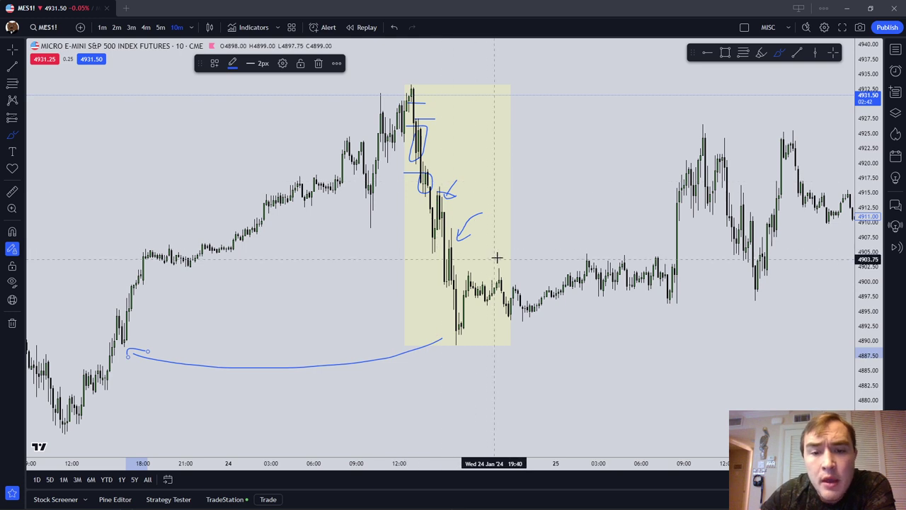
pyautogui.scroll(1, 526, 283)
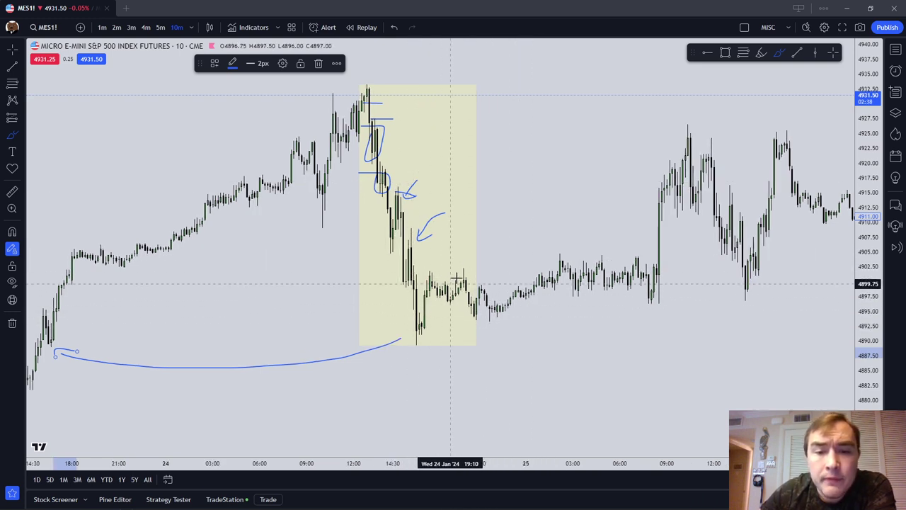
pyautogui.moveTo(417, 282); pyautogui.dragTo(545, 288)
pyautogui.moveTo(416, 312); pyautogui.dragTo(573, 312)
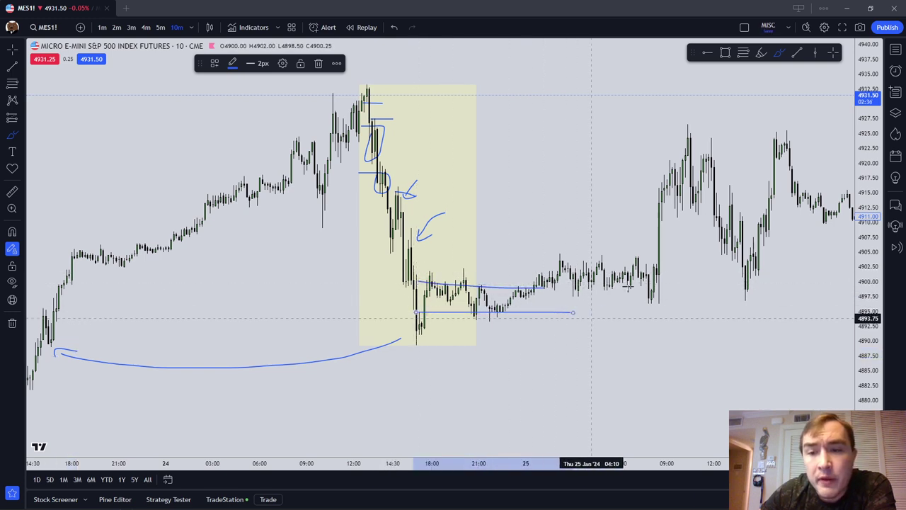
# Clear all drawings and draw a rectangle from 4935.00 to about 4901 over the decline from 26 January 10:50 to the evening of 28 January.
pyautogui.rightClick(511, 168)
pyautogui.click(546, 366)
pyautogui.moveTo(489, 356); pyautogui.dragTo(333, 302)
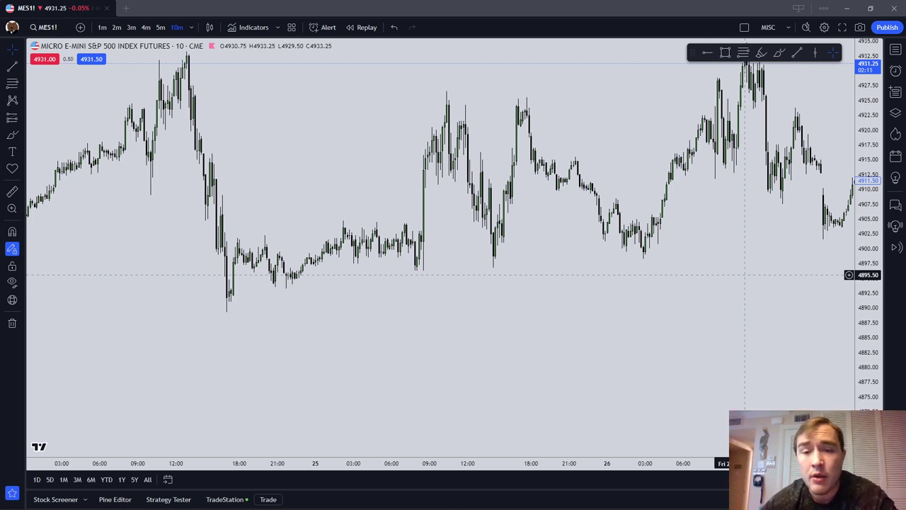
pyautogui.moveTo(766, 279); pyautogui.dragTo(479, 299)
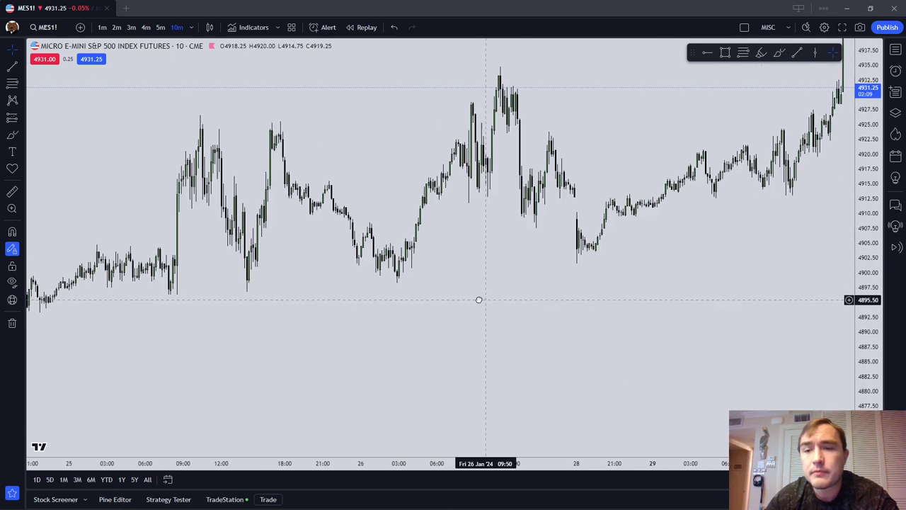
pyautogui.click(725, 52)
pyautogui.click(491, 65)
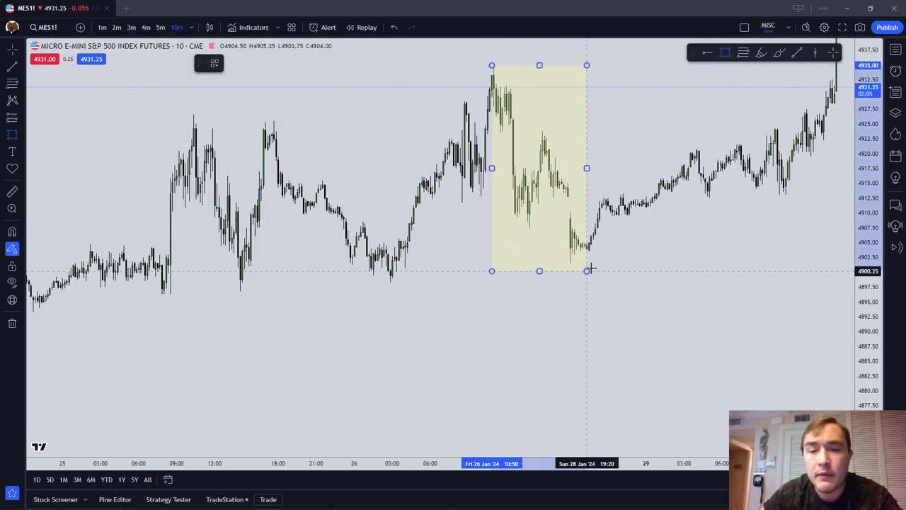
pyautogui.click(607, 264)
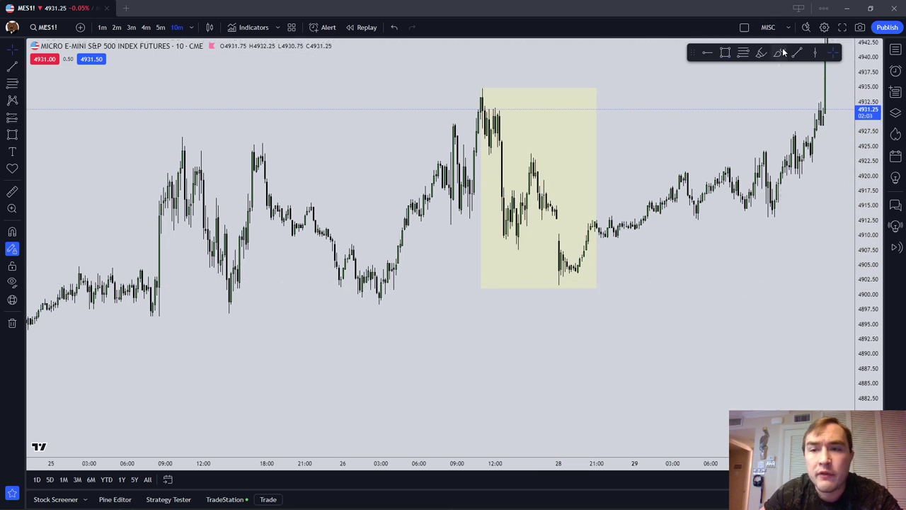
# Brush two horizontal lines across the rectangle at about 4924.75 and 4917.75.
pyautogui.click(781, 53)
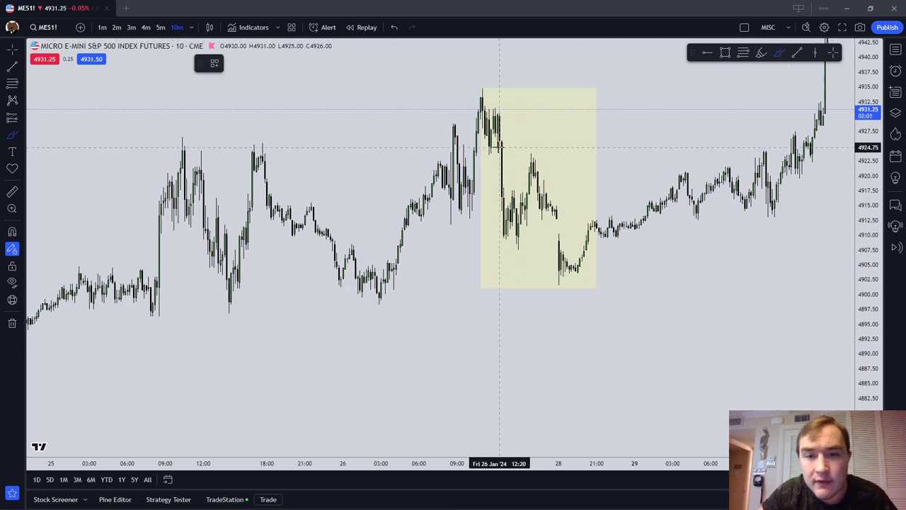
pyautogui.moveTo(499, 147); pyautogui.dragTo(560, 148)
pyautogui.moveTo(502, 189); pyautogui.dragTo(562, 189)
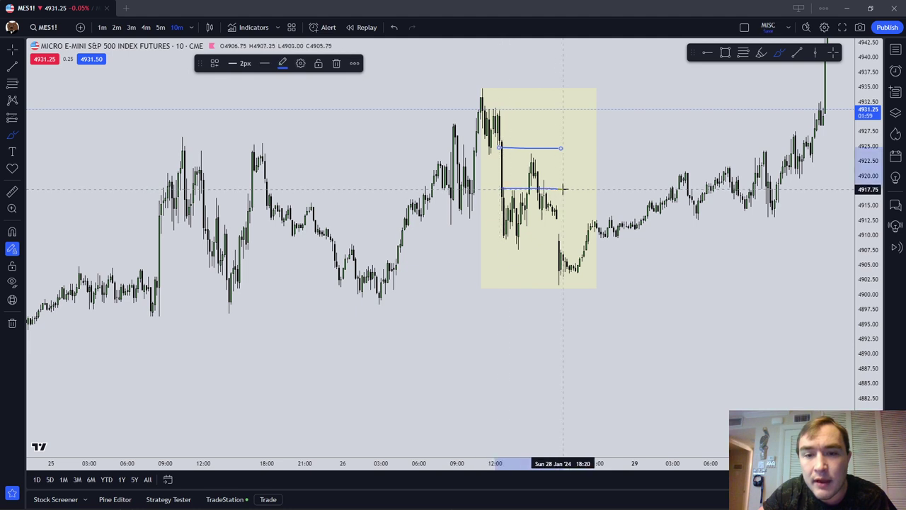
# Brush two lines at about 4907 and 4905 and arrows to the retracement high, the 28 January gap and the early 26 January low.
pyautogui.moveTo(604, 135)
pyautogui.mouseDown()
pyautogui.moveTo(548, 161)
pyautogui.moveTo(565, 197)
pyautogui.moveTo(561, 253)
pyautogui.mouseUp()
pyautogui.moveTo(501, 255)
pyautogui.mouseDown()
pyautogui.moveTo(549, 254)
pyautogui.moveTo(532, 267)
pyautogui.moveTo(567, 267)
pyautogui.moveTo(461, 298)
pyautogui.moveTo(403, 292)
pyautogui.moveTo(412, 280)
pyautogui.mouseUp()
pyautogui.press('Escape')
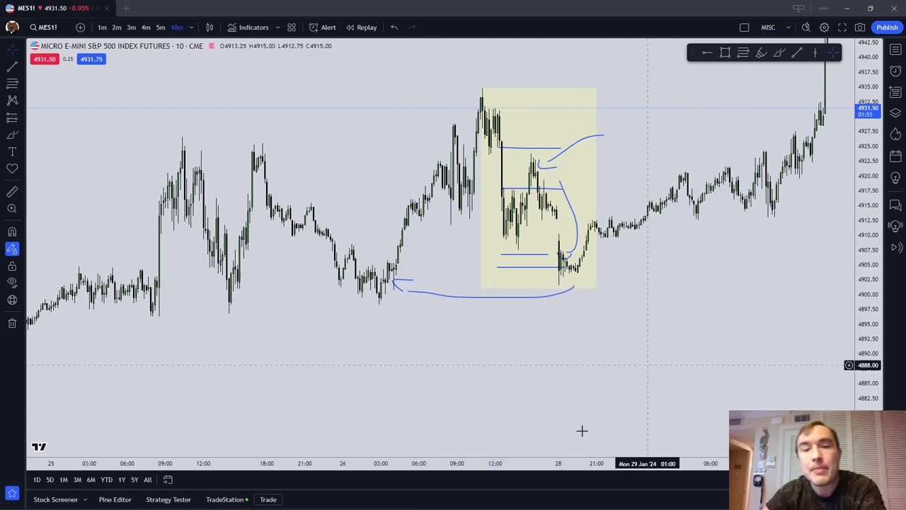
pyautogui.moveTo(729, 339); pyautogui.dragTo(529, 352)
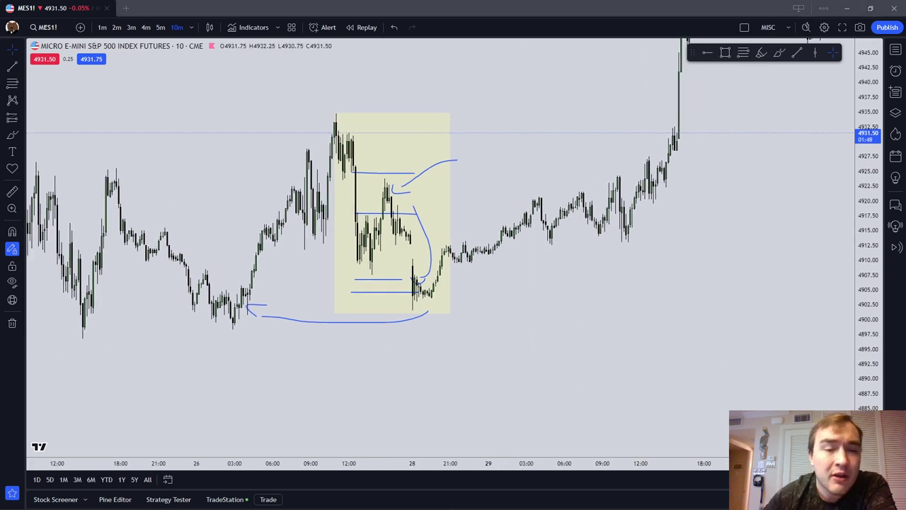